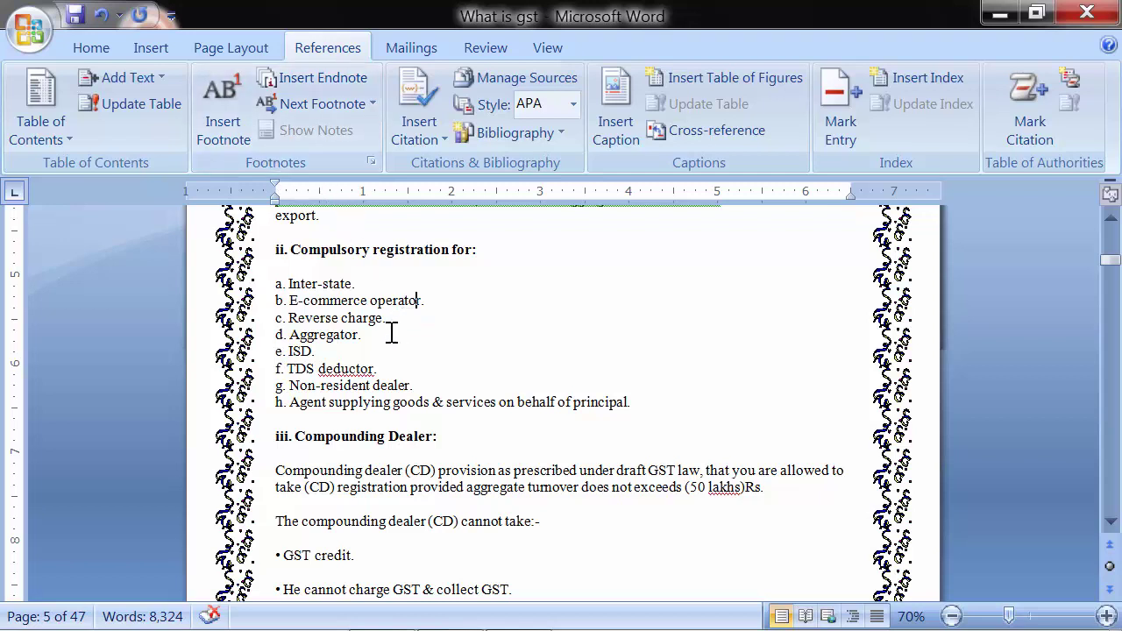
# Step: Insert a footnote right after TDS in item f of the registration list
pyautogui.scroll(-1, 374, 341)
pyautogui.scroll(-1, 374, 341)
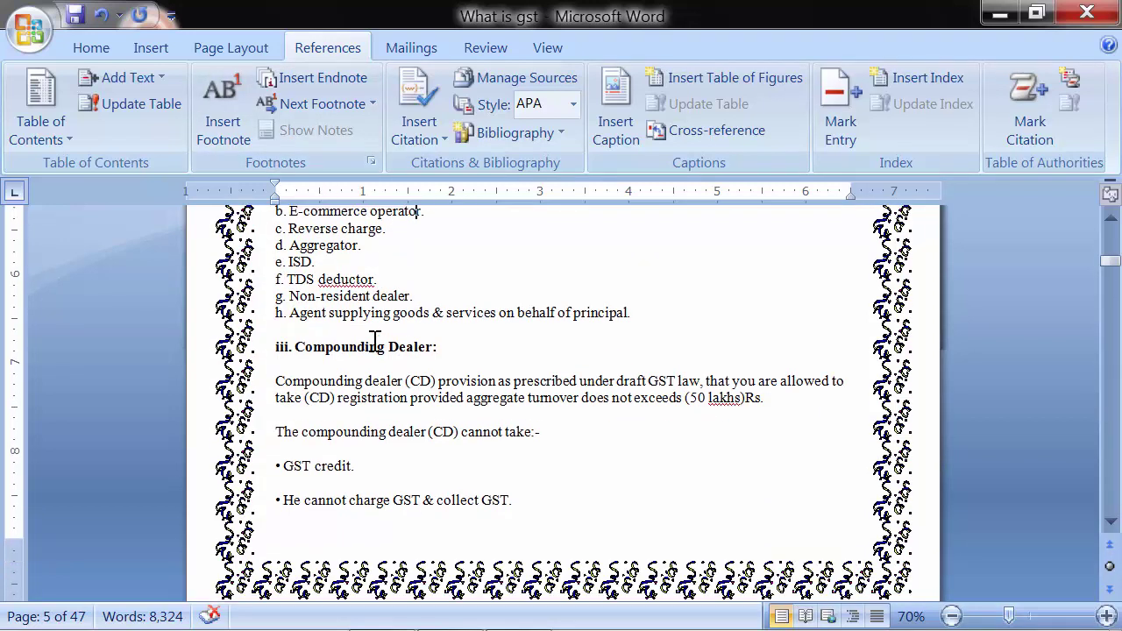
pyautogui.scroll(1, 374, 341)
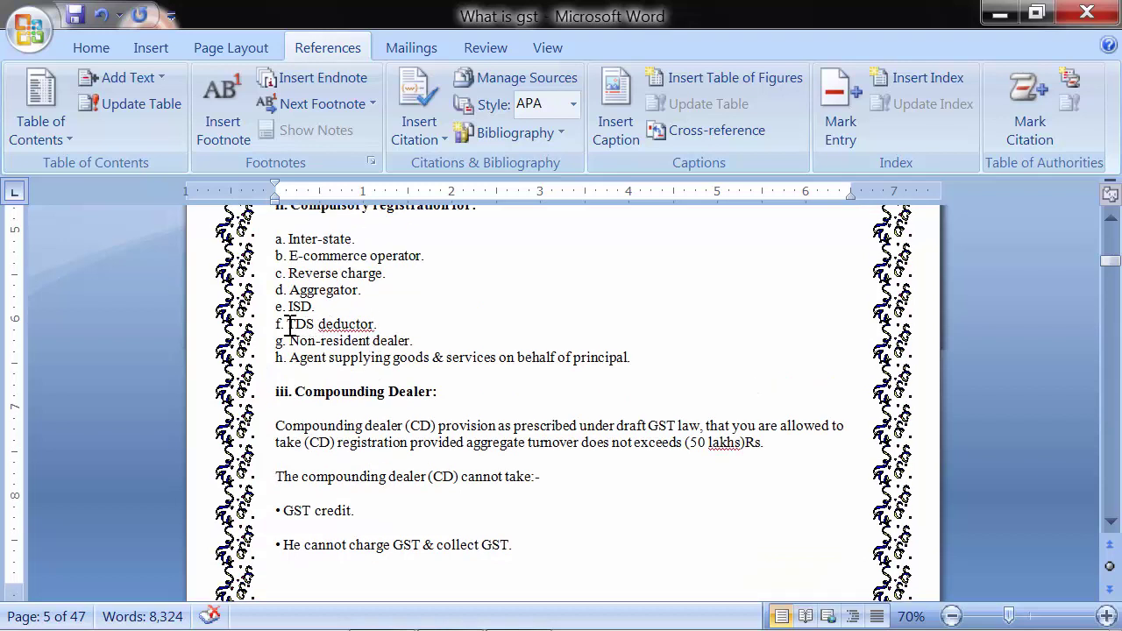
pyautogui.moveTo(288, 324); pyautogui.dragTo(317, 323)
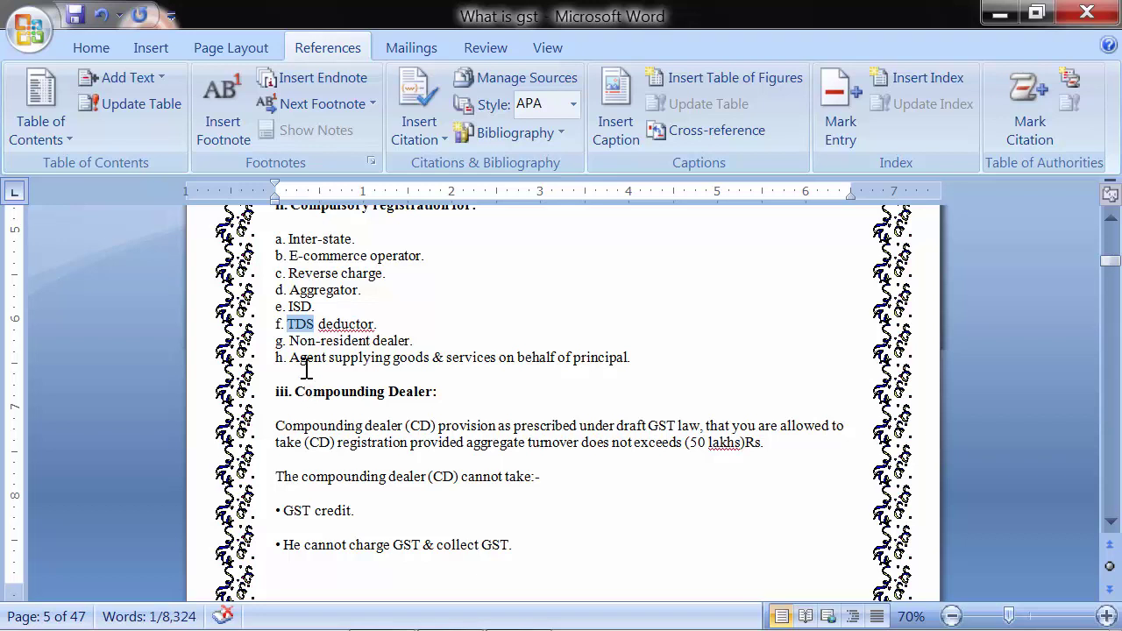
pyautogui.click(318, 330)
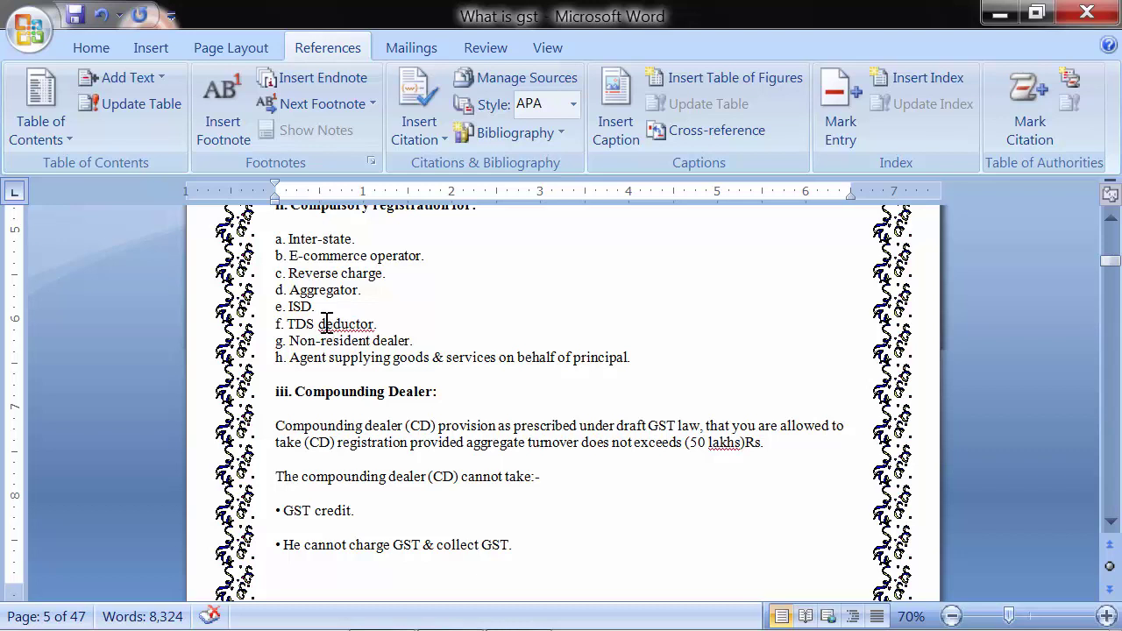
pyautogui.click(229, 129)
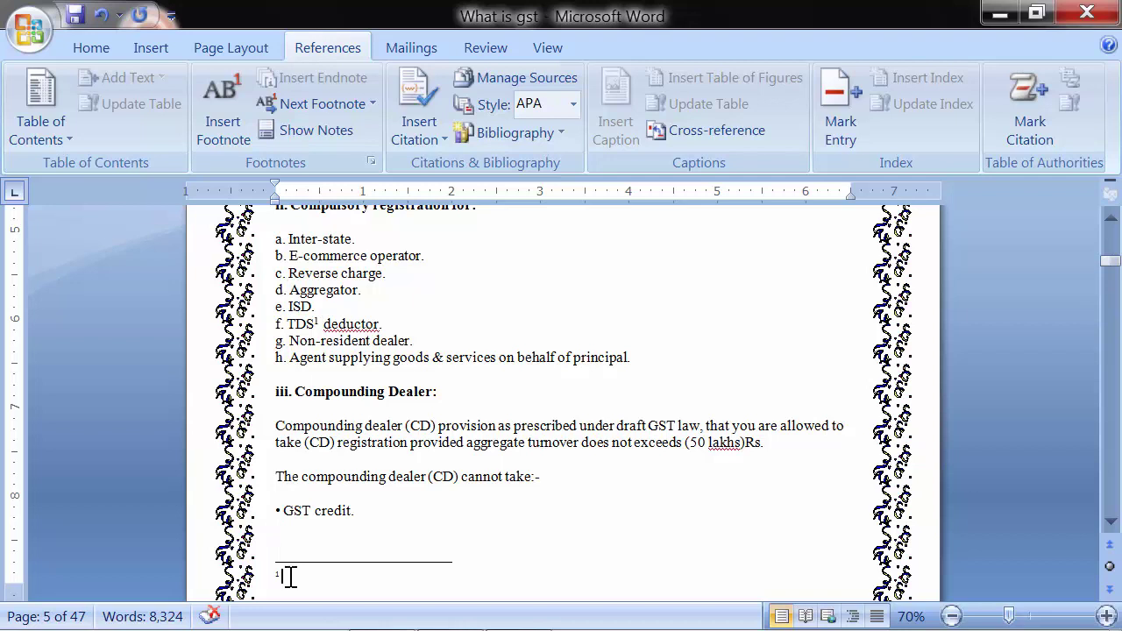
# Step: Type 'Tax deducted at source' as the footnote text at the page bottom
pyautogui.scroll(-1, 290, 578)
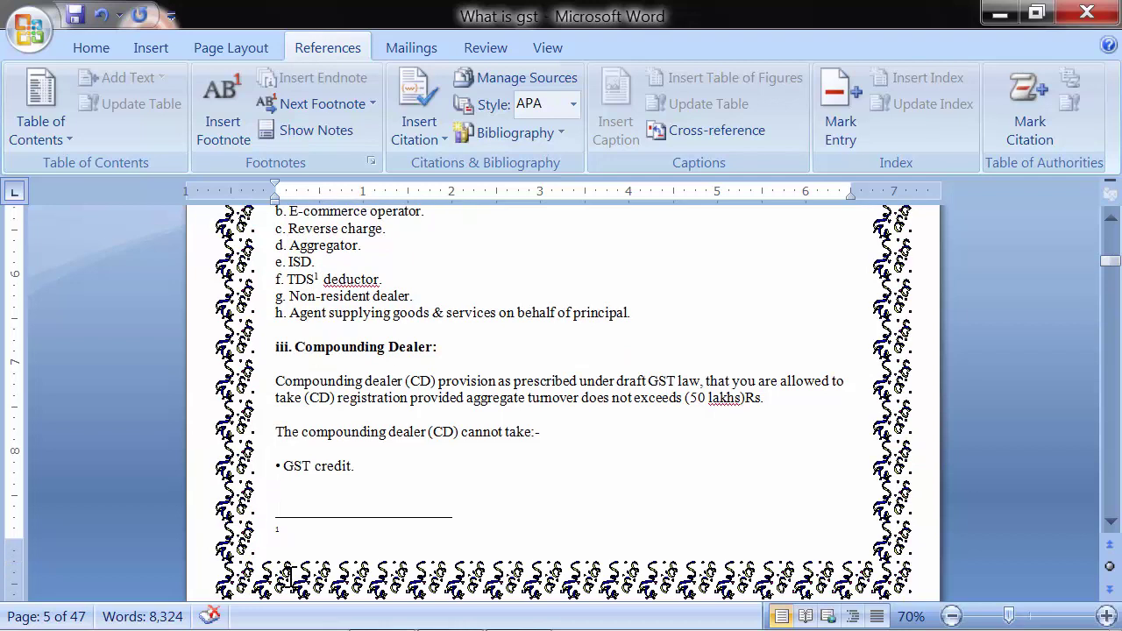
pyautogui.scroll(1, 290, 574)
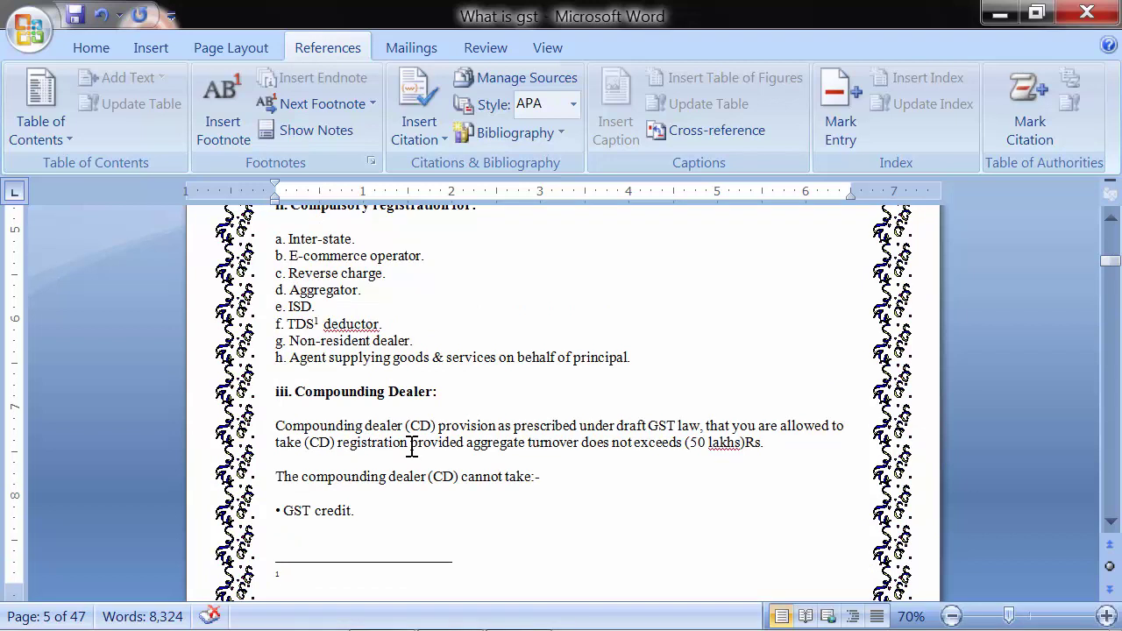
pyautogui.write('Tax de')
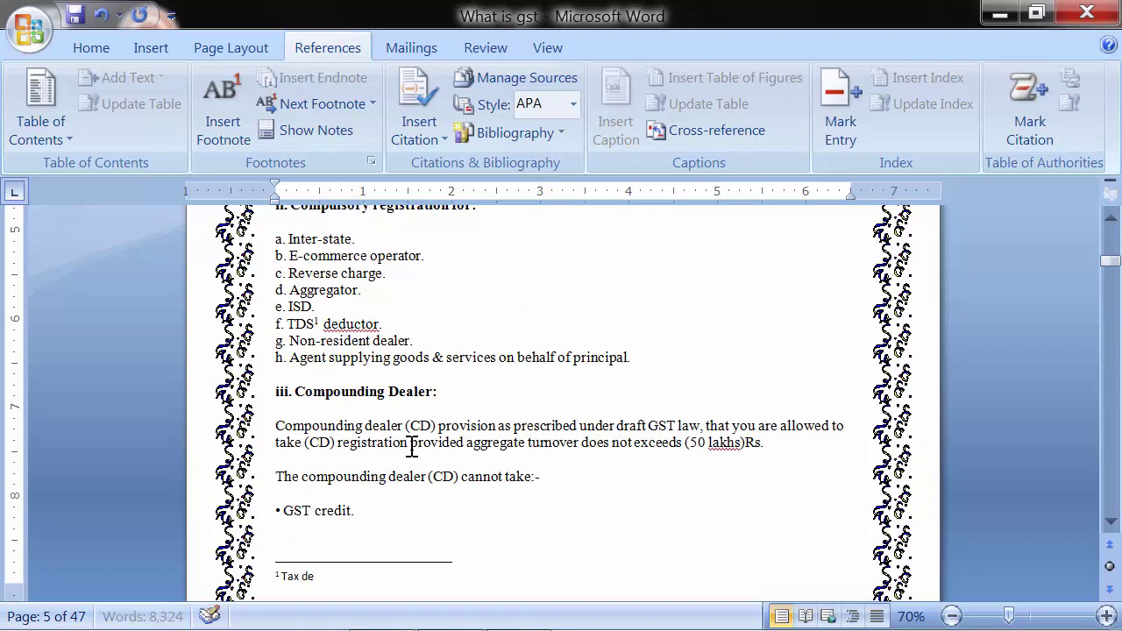
pyautogui.write('duca')
pyautogui.press('BackSpace')
pyautogui.press('BackSpace')
pyautogui.write('c')
pyautogui.write('ted at s')
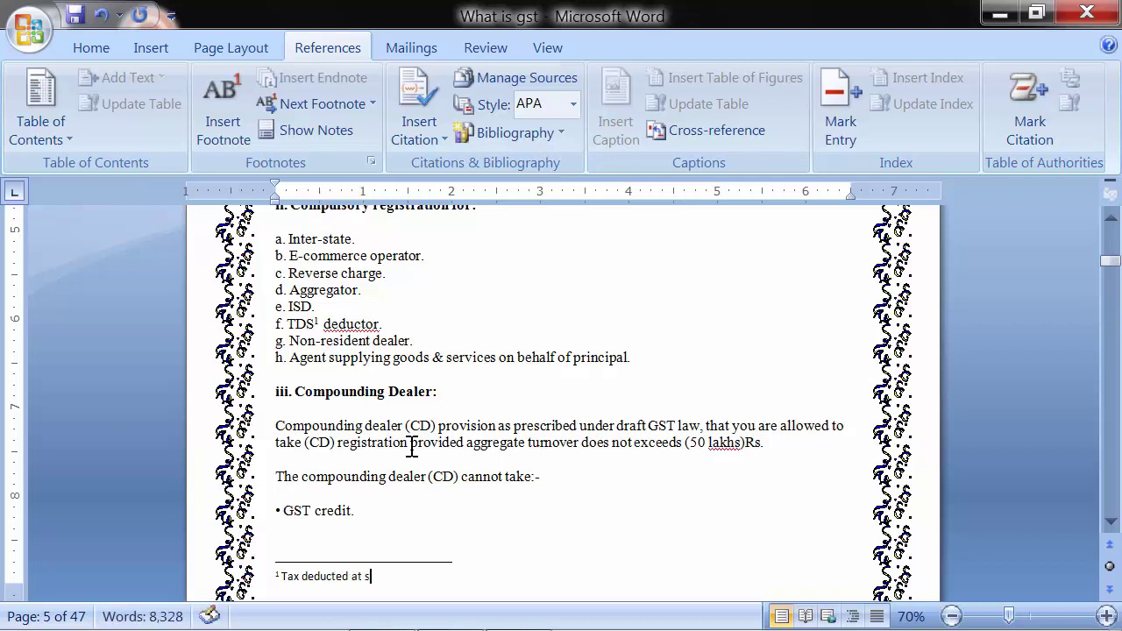
pyautogui.write('ource')
# Step: Insert a footnote right after 'taxable turnover' in the Aggregate turnover paragraph
pyautogui.scroll(1, 343, 426)
pyautogui.scroll(2, 343, 426)
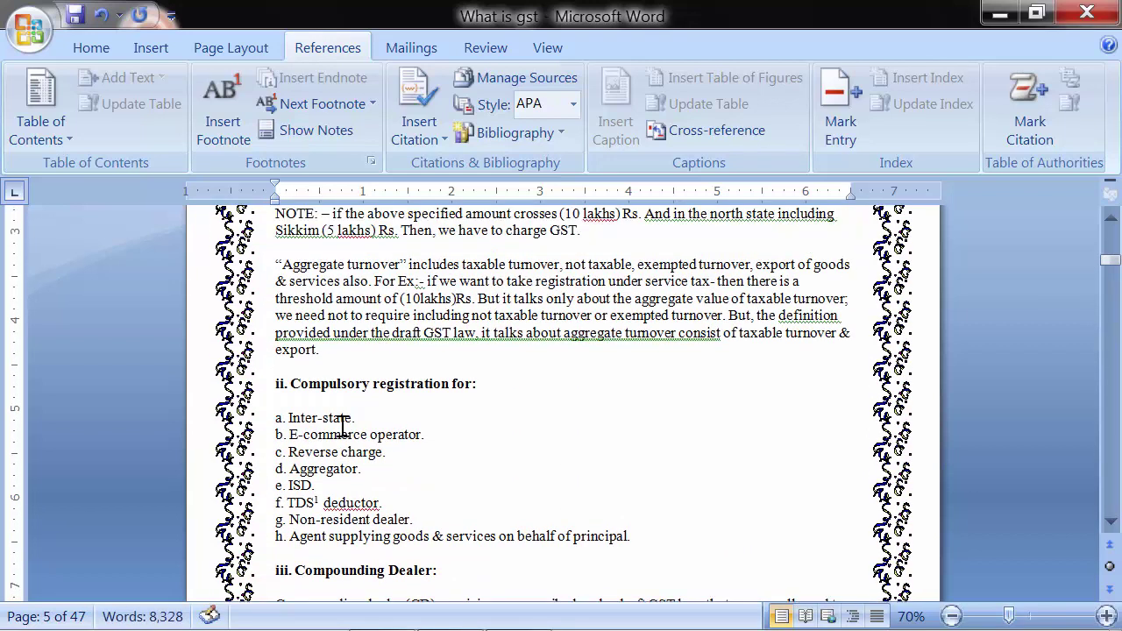
pyautogui.scroll(1, 342, 428)
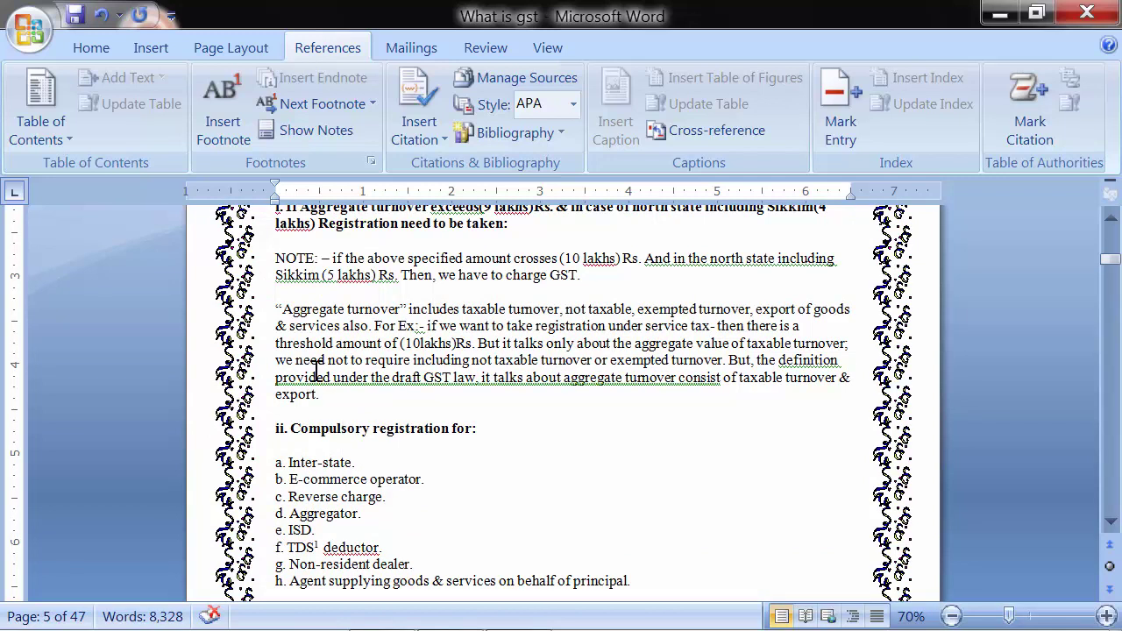
pyautogui.click(559, 309)
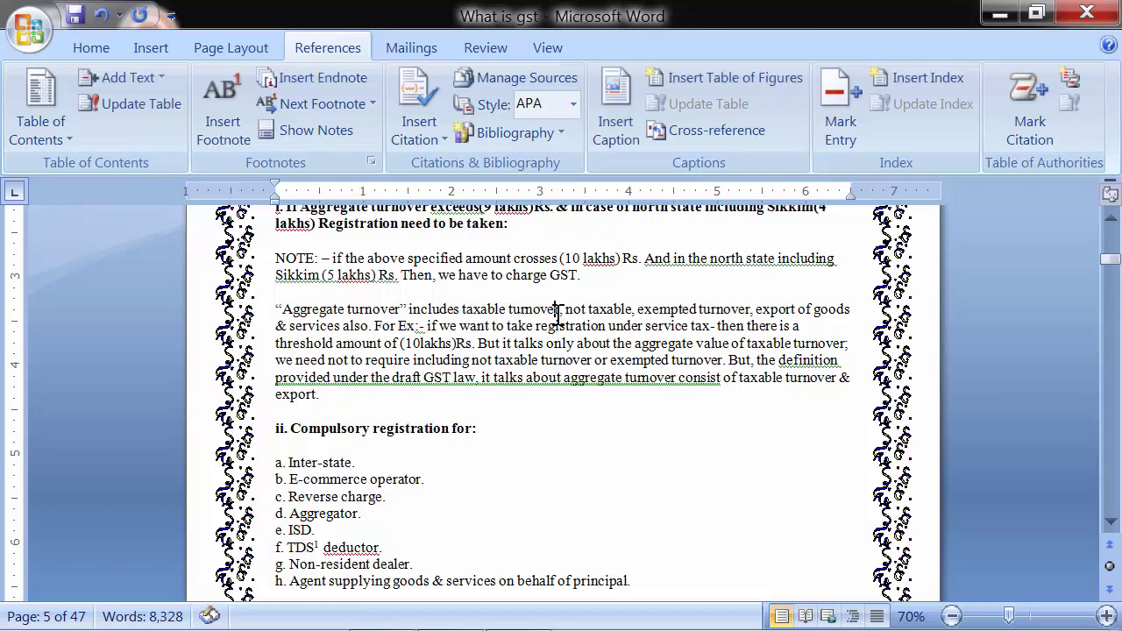
pyautogui.click(223, 140)
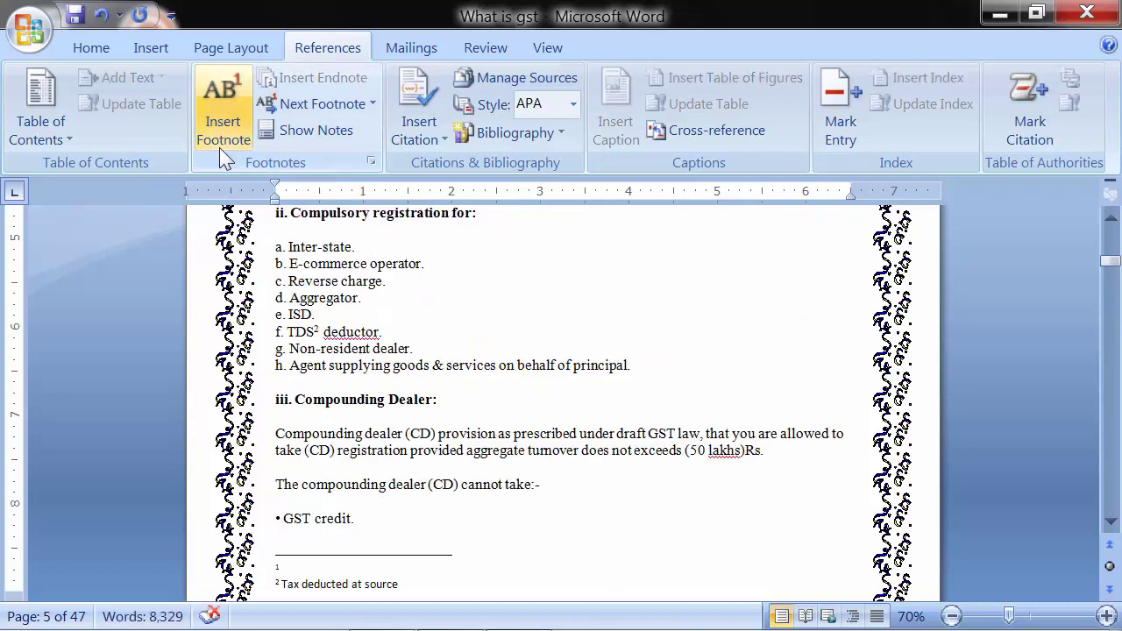
pyautogui.scroll(2, 363, 303)
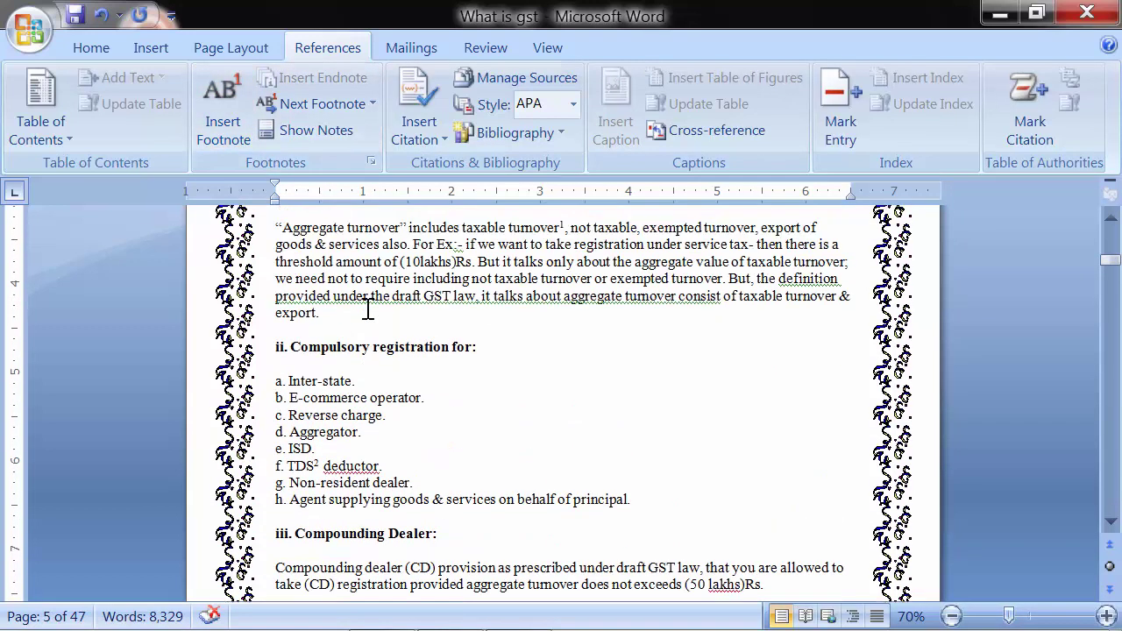
pyautogui.scroll(2, 494, 303)
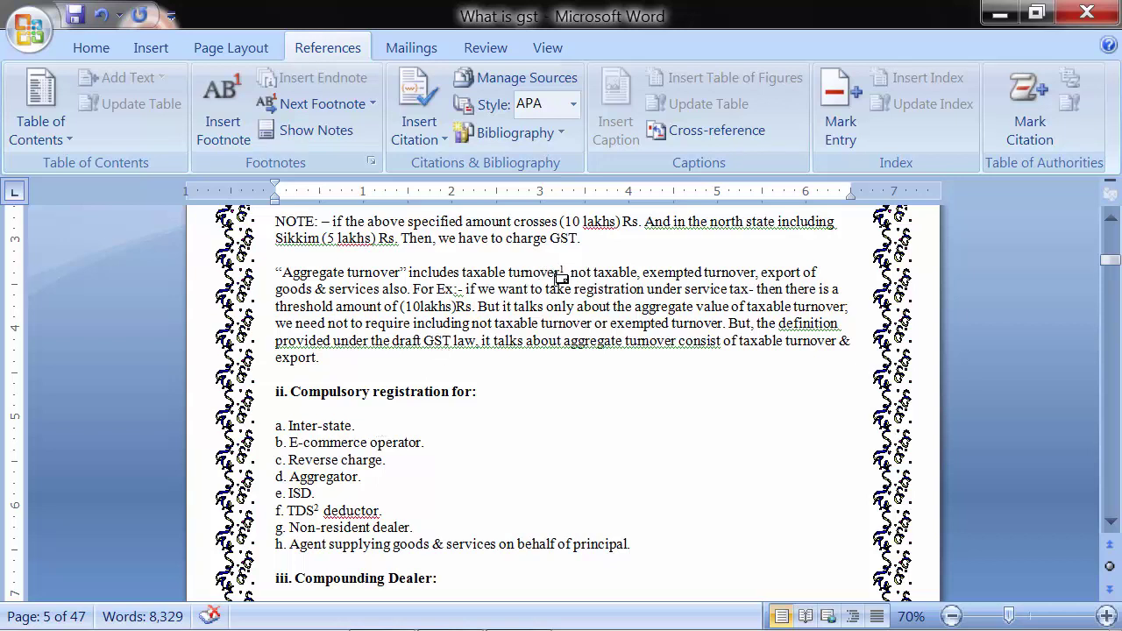
pyautogui.moveTo(560, 274)
pyautogui.scroll(-2, 456, 359)
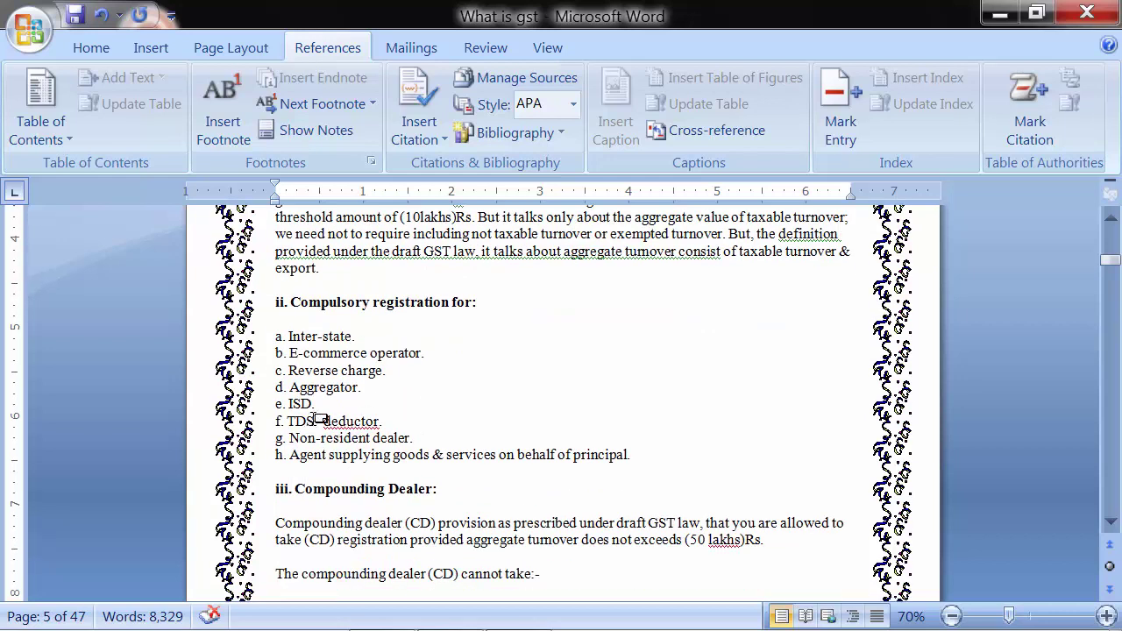
pyautogui.moveTo(317, 422)
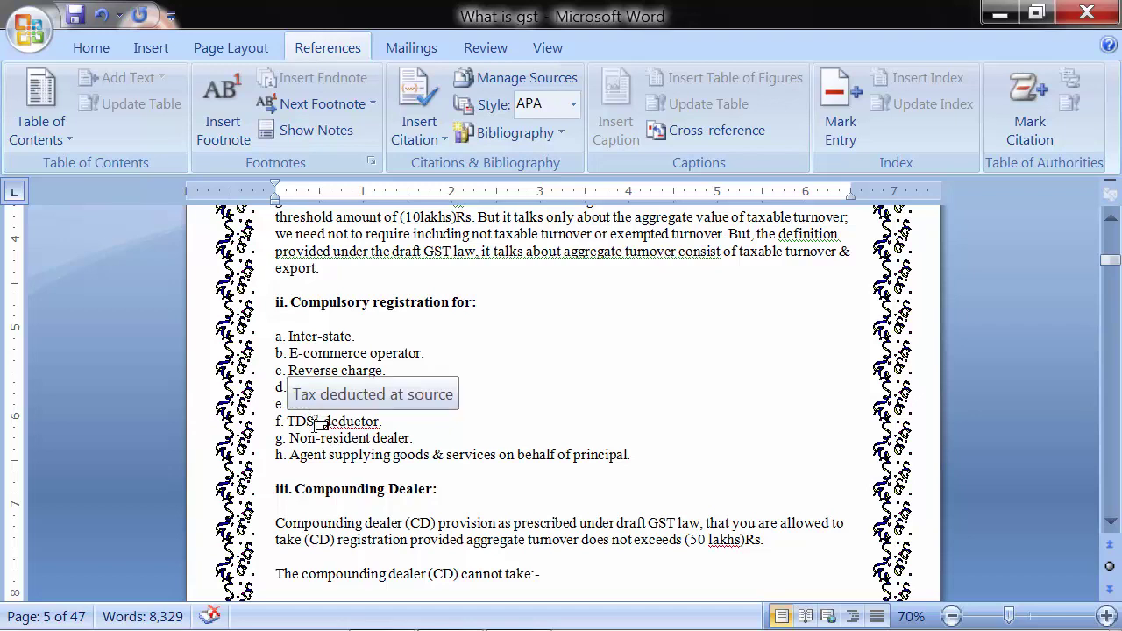
pyautogui.scroll(3, 319, 423)
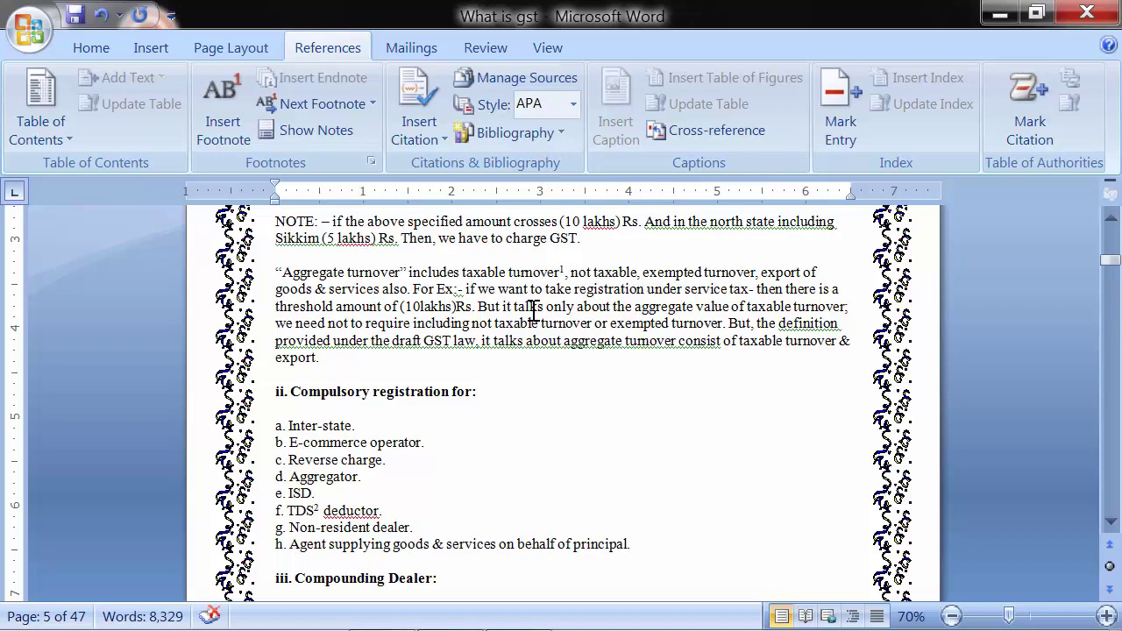
# Step: Fill the empty footnote 1 at the bottom of page 5 with 'Sale of the business'
pyautogui.scroll(-4, 456, 398)
pyautogui.scroll(-2, 456, 398)
pyautogui.scroll(-2, 455, 398)
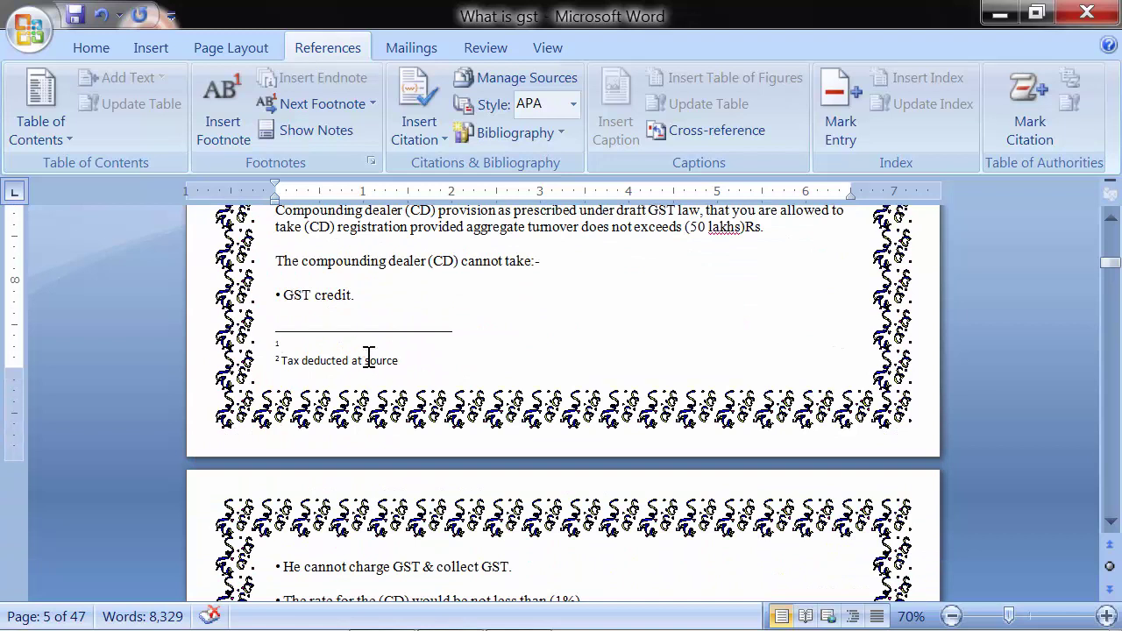
pyautogui.write('Sal')
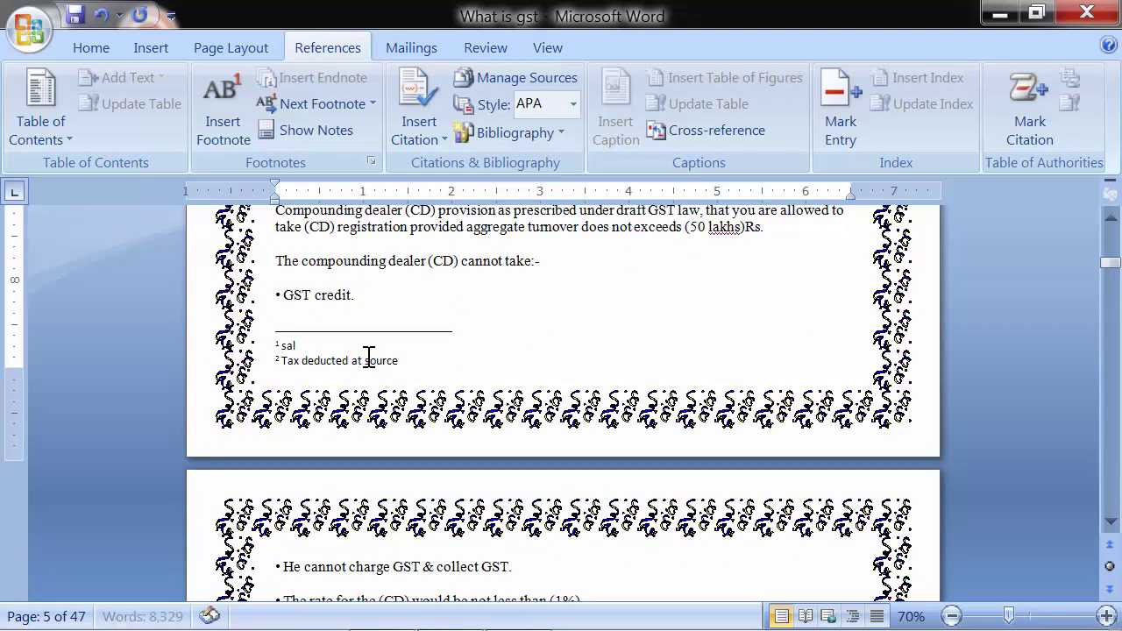
pyautogui.write('e of the business')
pyautogui.scroll(1, 445, 375)
pyautogui.scroll(3, 446, 375)
pyautogui.scroll(4, 445, 376)
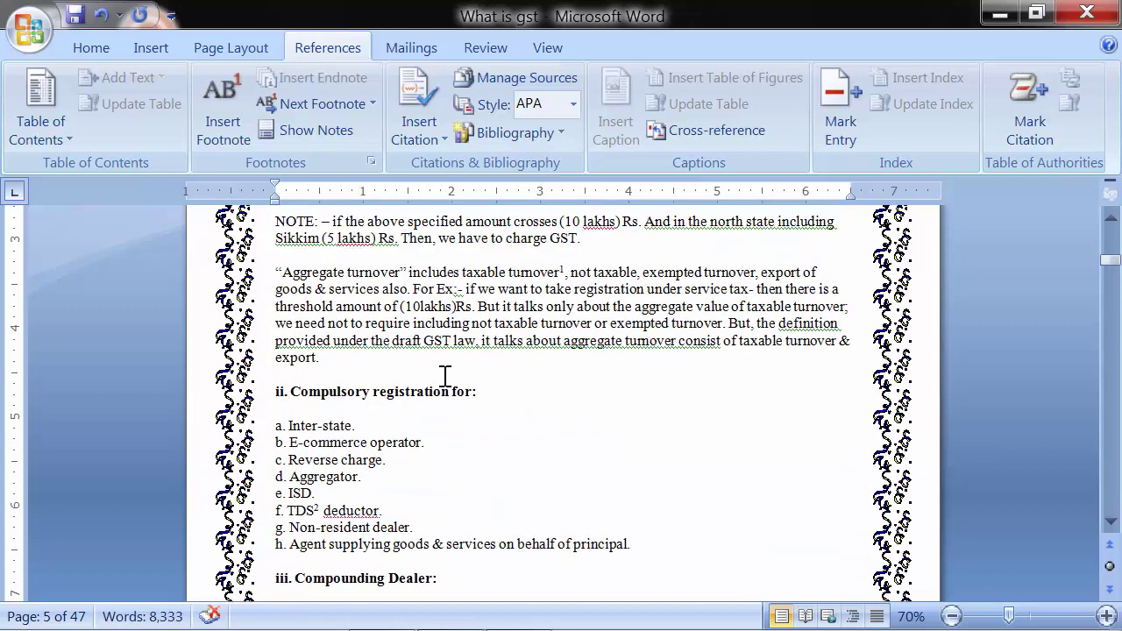
pyautogui.scroll(1, 445, 375)
pyautogui.scroll(1, 445, 375)
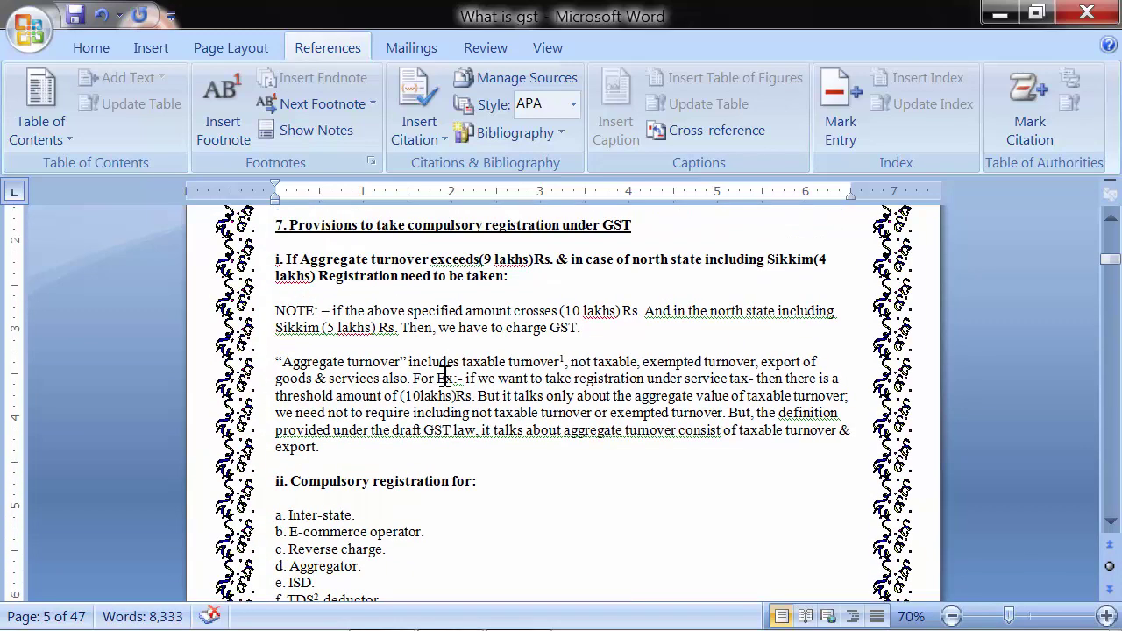
pyautogui.scroll(1, 445, 375)
pyautogui.scroll(1, 445, 375)
pyautogui.scroll(2, 446, 375)
pyautogui.scroll(1, 445, 375)
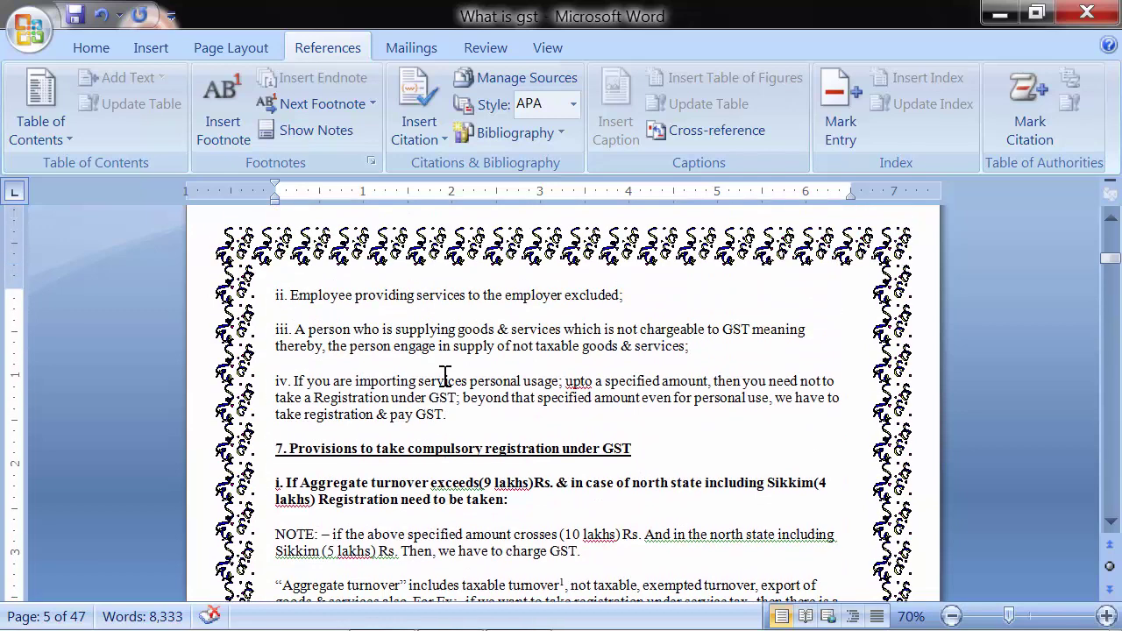
pyautogui.scroll(-1, 446, 375)
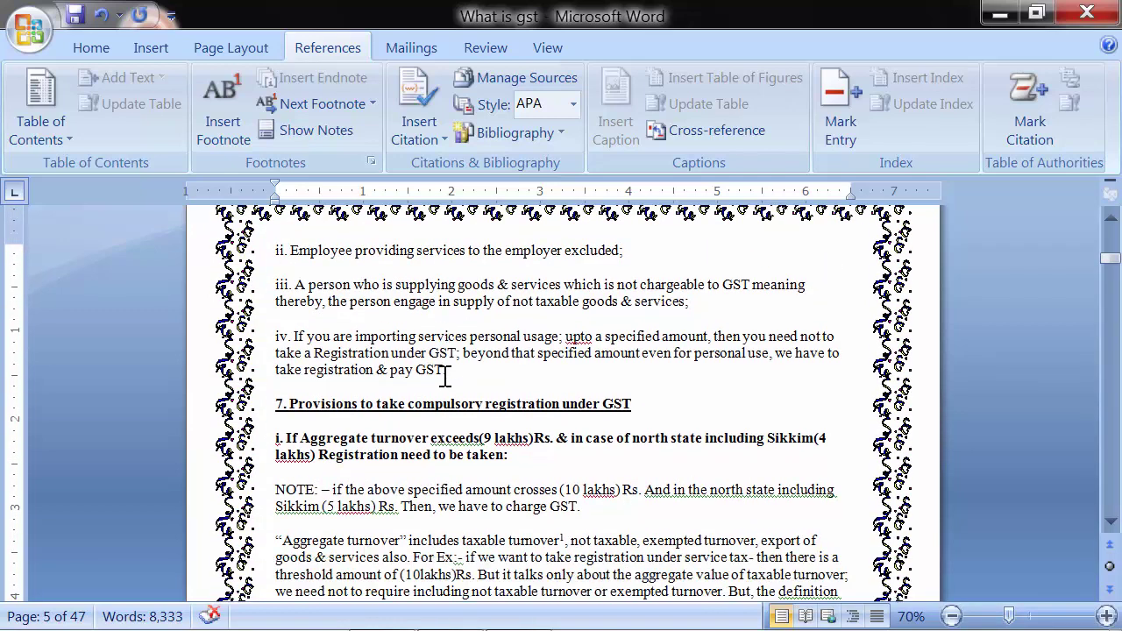
pyautogui.scroll(-1, 445, 375)
pyautogui.scroll(-1, 445, 376)
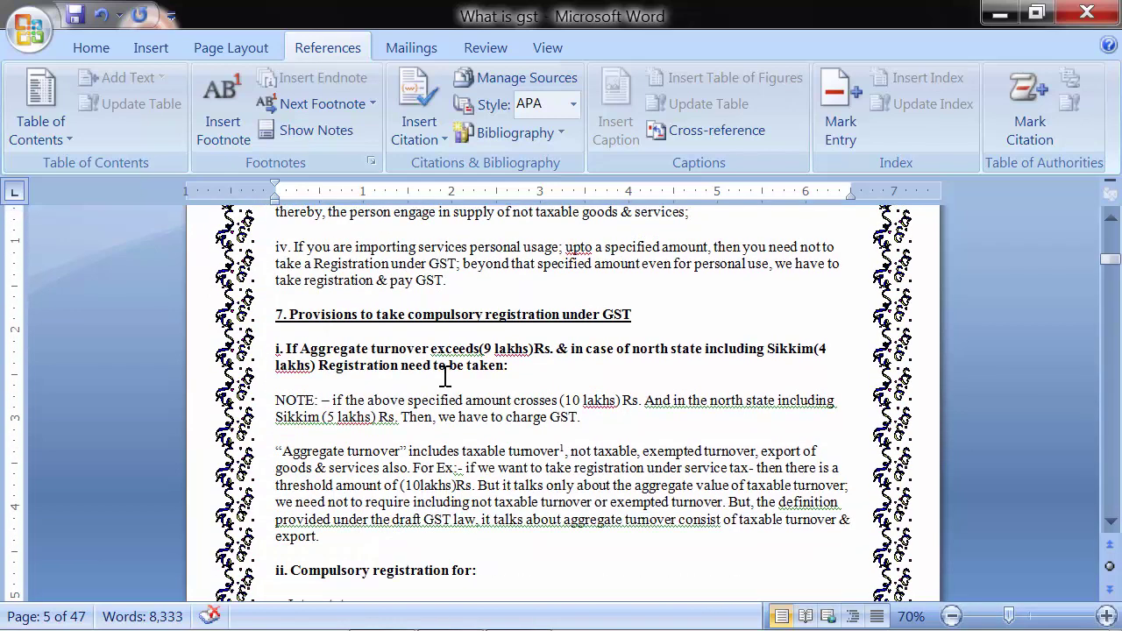
pyautogui.scroll(-1, 445, 375)
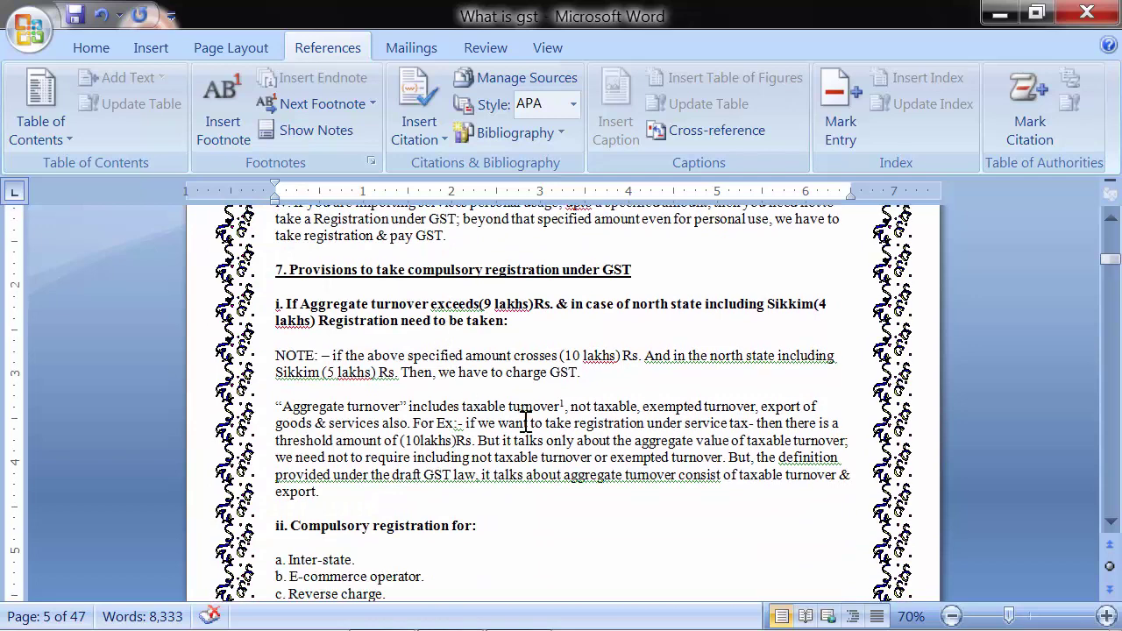
pyautogui.moveTo(540, 402)
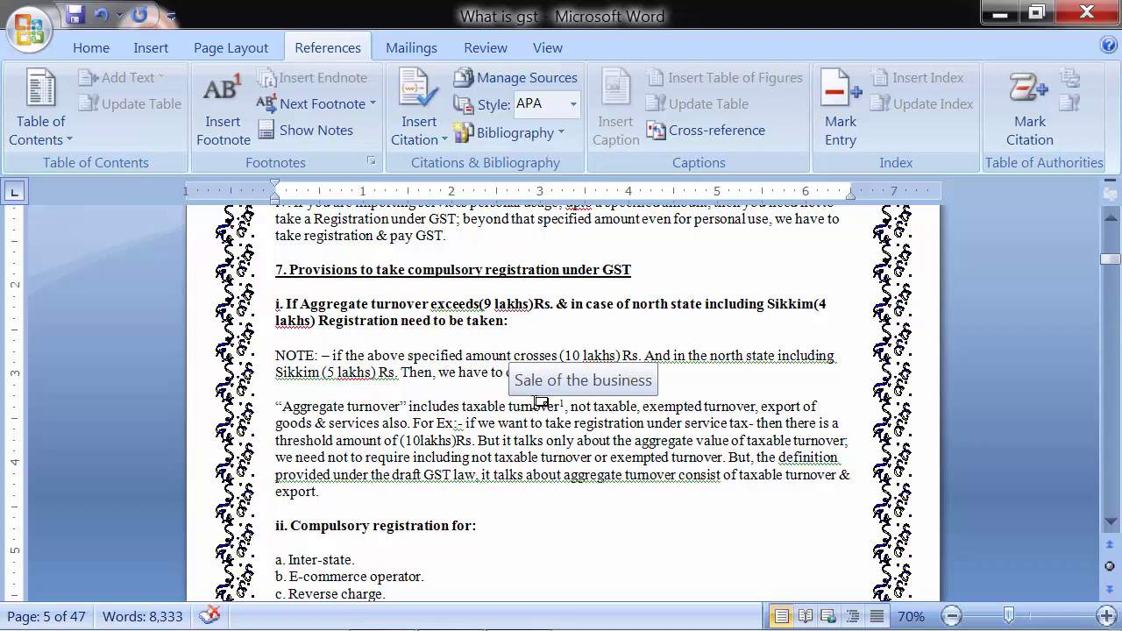
pyautogui.scroll(-2, 537, 401)
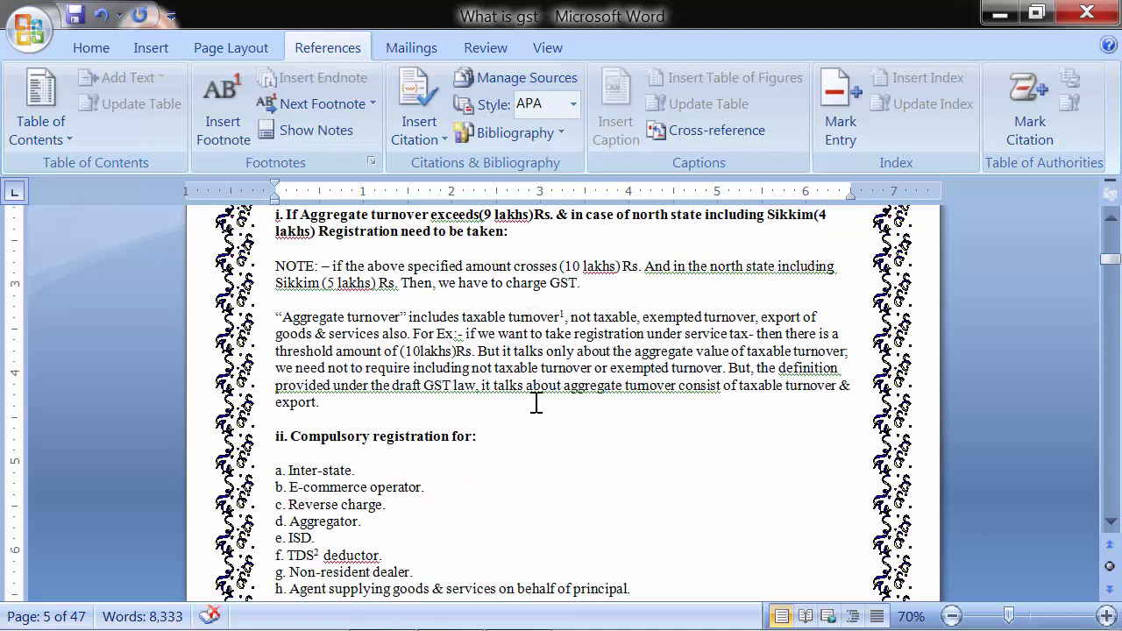
pyautogui.scroll(-2, 420, 434)
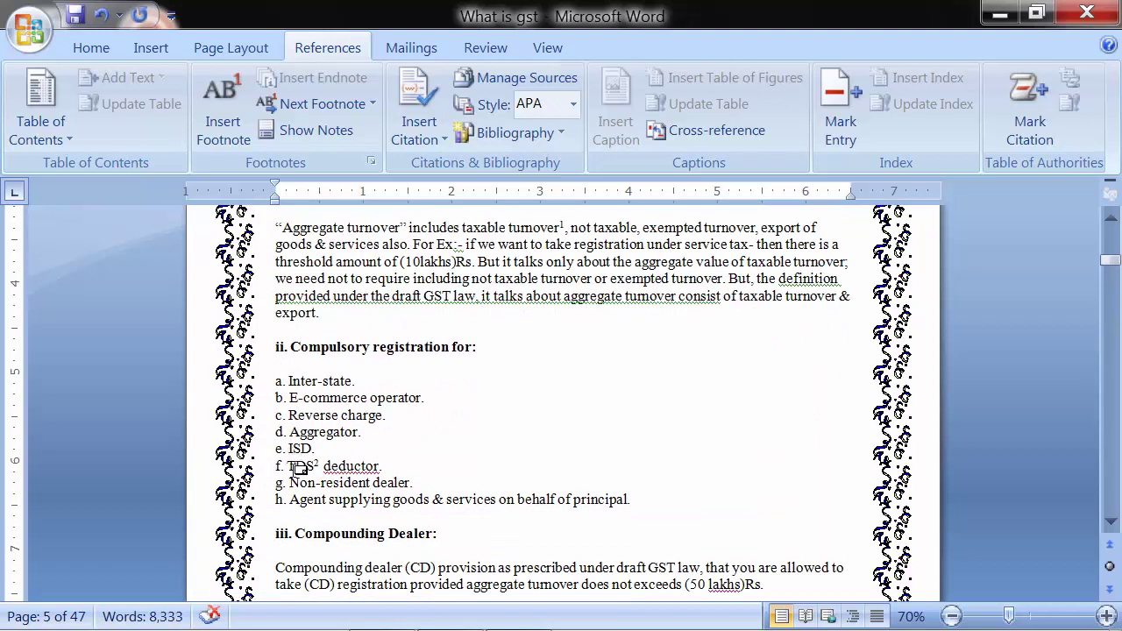
pyautogui.moveTo(301, 467)
pyautogui.scroll(1, 346, 306)
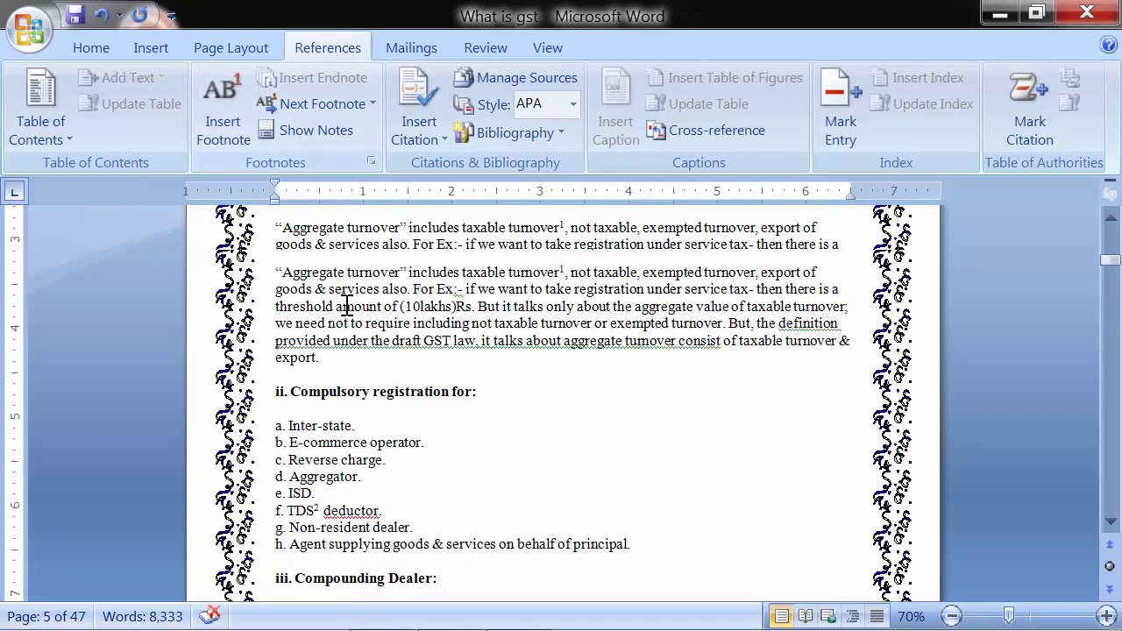
pyautogui.scroll(4, 342, 315)
pyautogui.scroll(4, 333, 326)
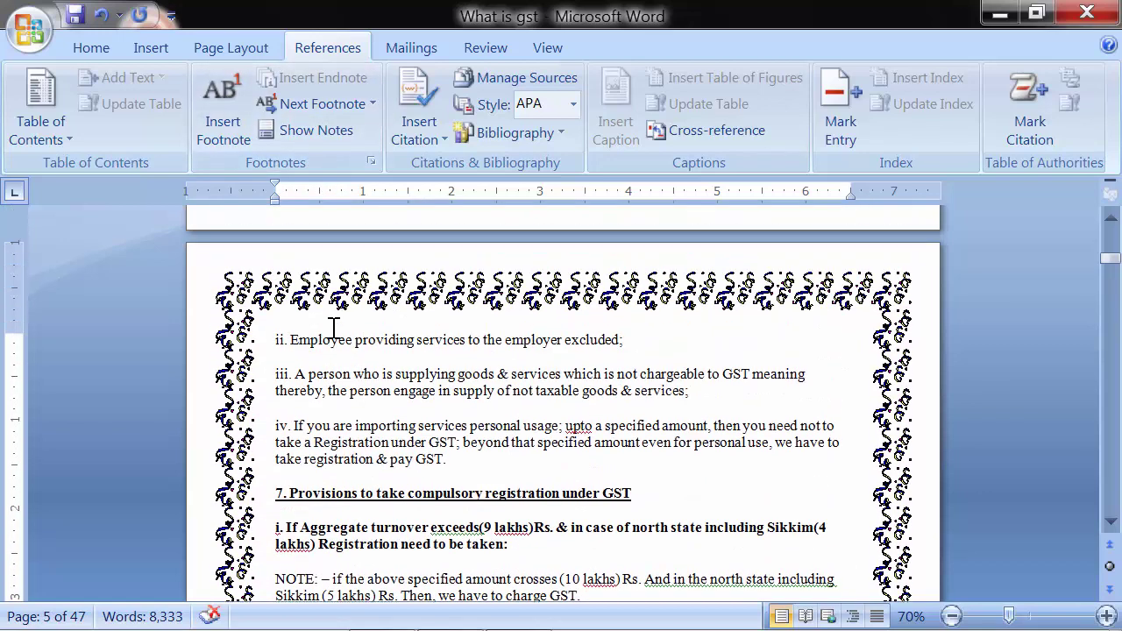
pyautogui.click(287, 342)
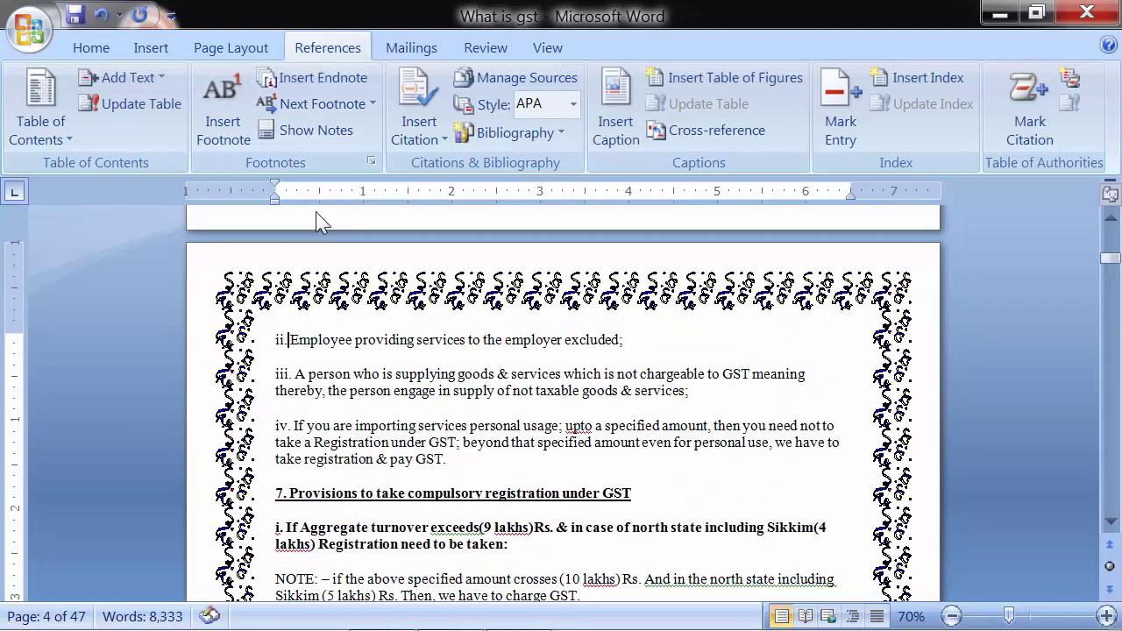
pyautogui.click(306, 134)
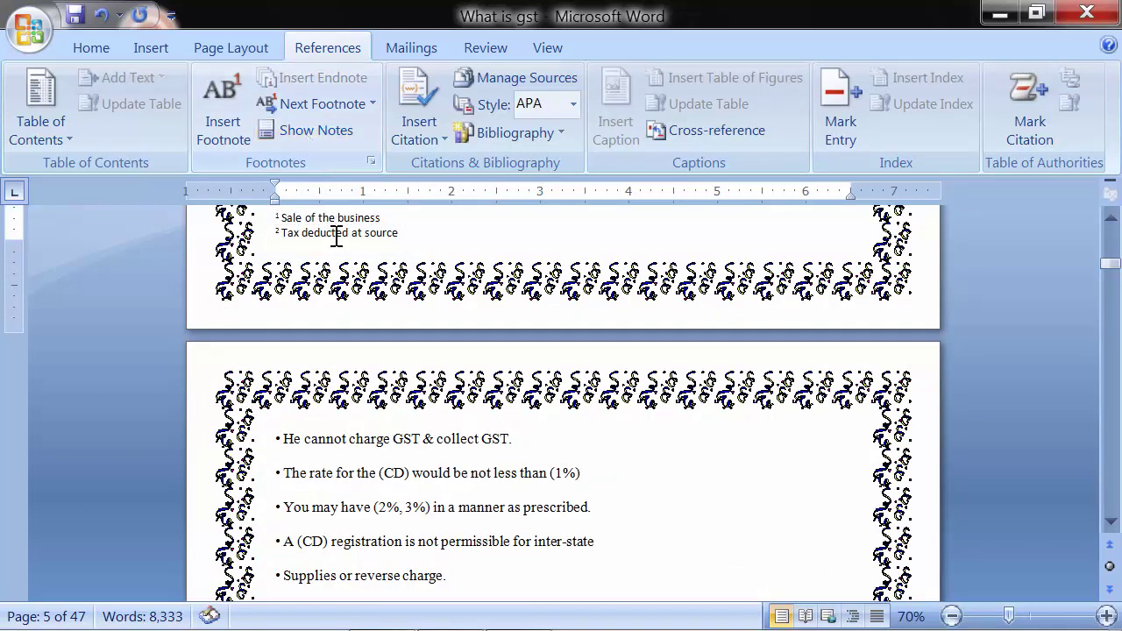
pyautogui.scroll(2, 334, 235)
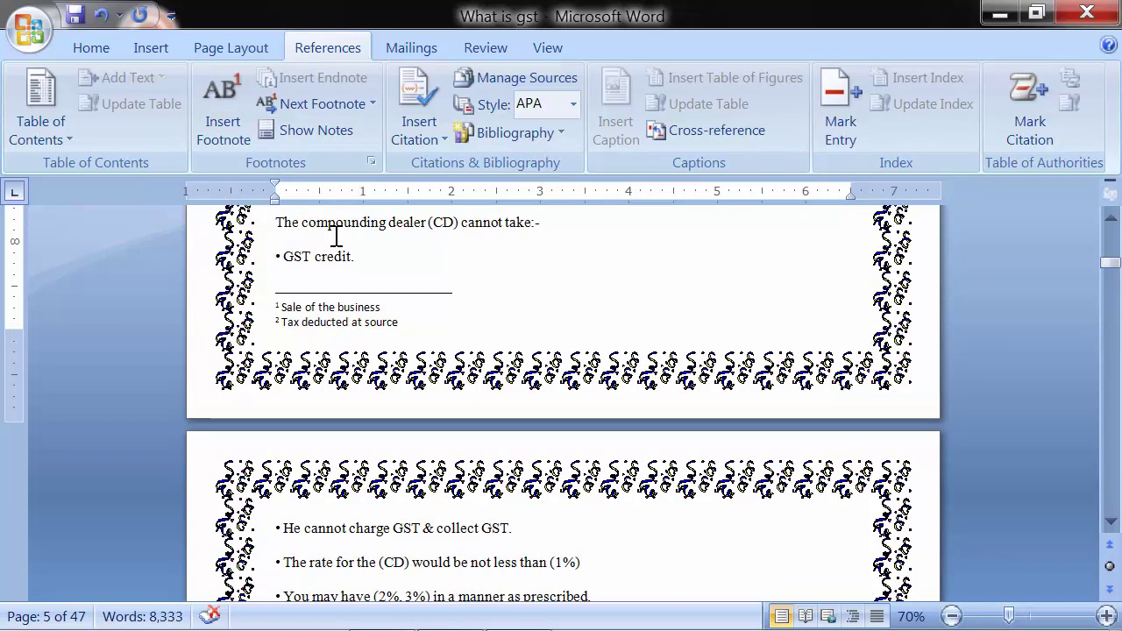
pyautogui.scroll(1, 336, 236)
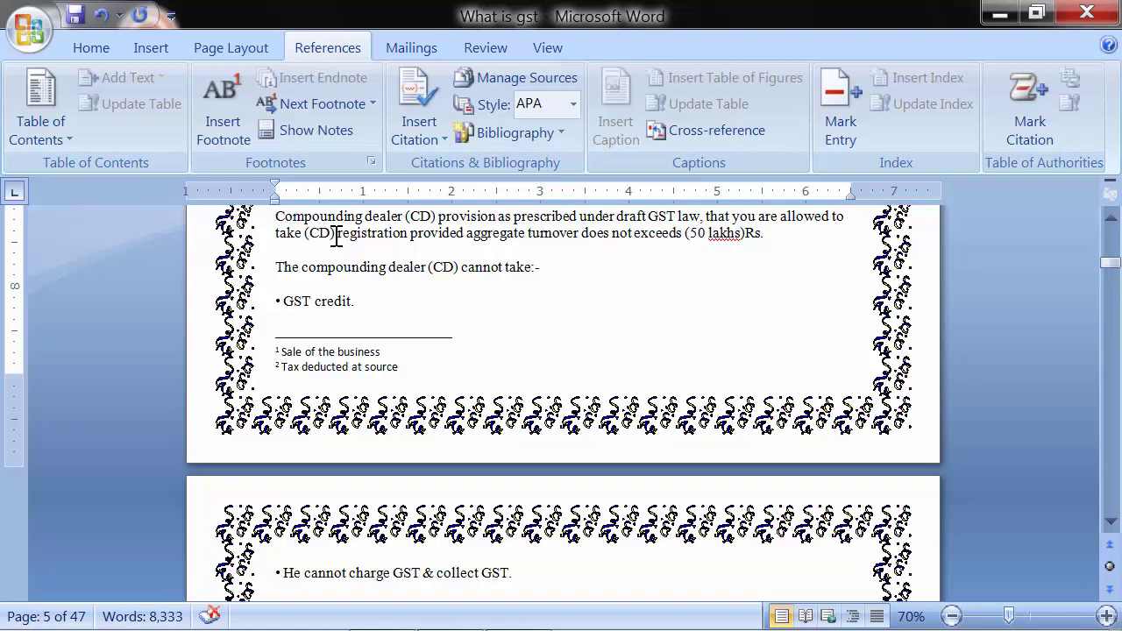
pyautogui.scroll(3, 336, 237)
pyautogui.scroll(2, 336, 237)
pyautogui.scroll(4, 336, 237)
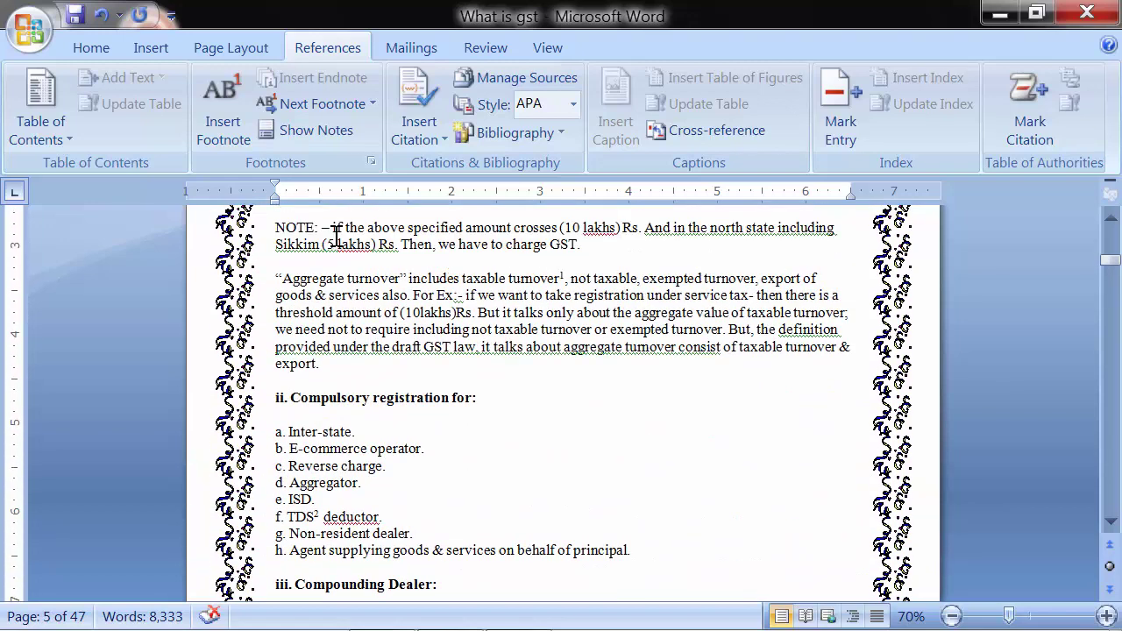
pyautogui.scroll(2, 336, 237)
pyautogui.scroll(1, 336, 237)
pyautogui.scroll(2, 336, 236)
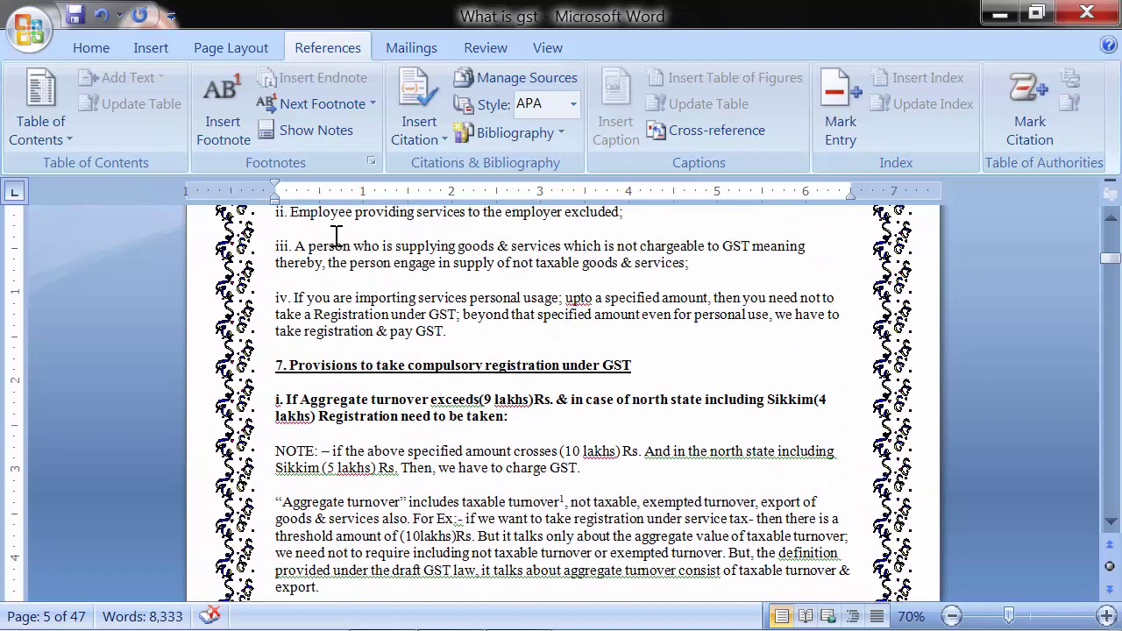
pyautogui.scroll(1, 336, 236)
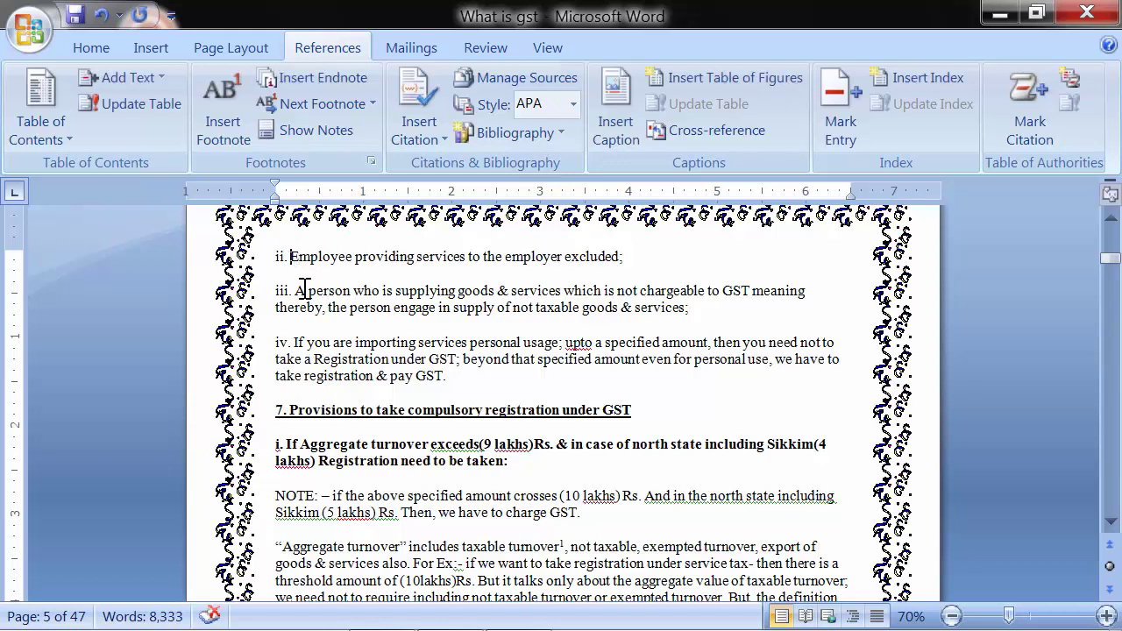
# Step: Jump to footnote 1 after turnover, forward to the next footnote, then back to footnote 1
pyautogui.click(372, 106)
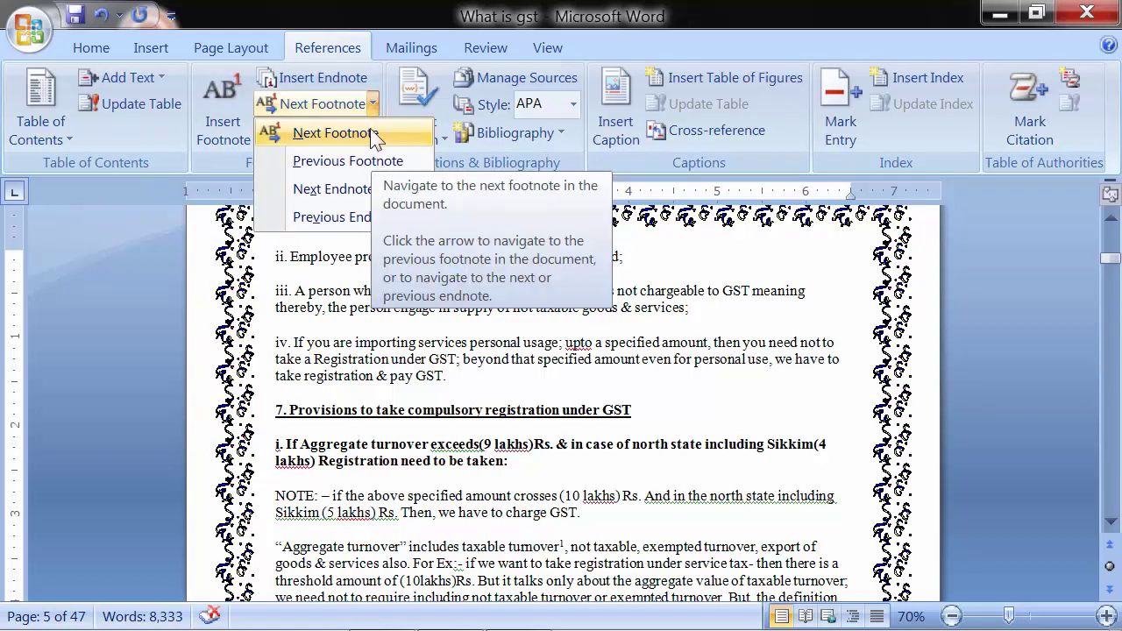
pyautogui.click(373, 106)
pyautogui.click(373, 106)
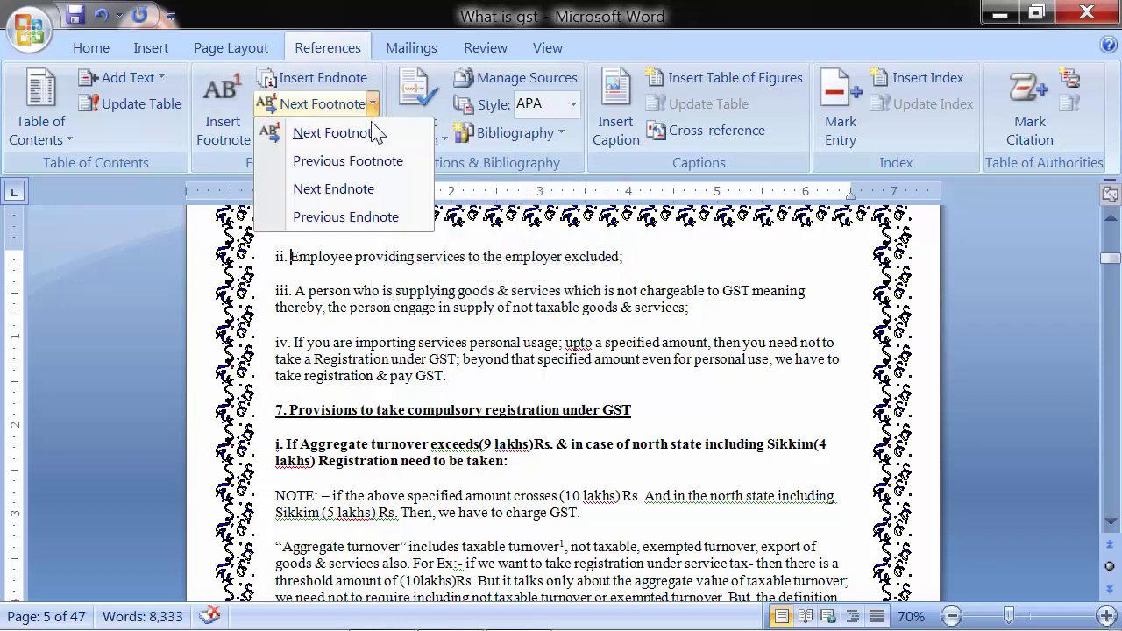
pyautogui.click(366, 135)
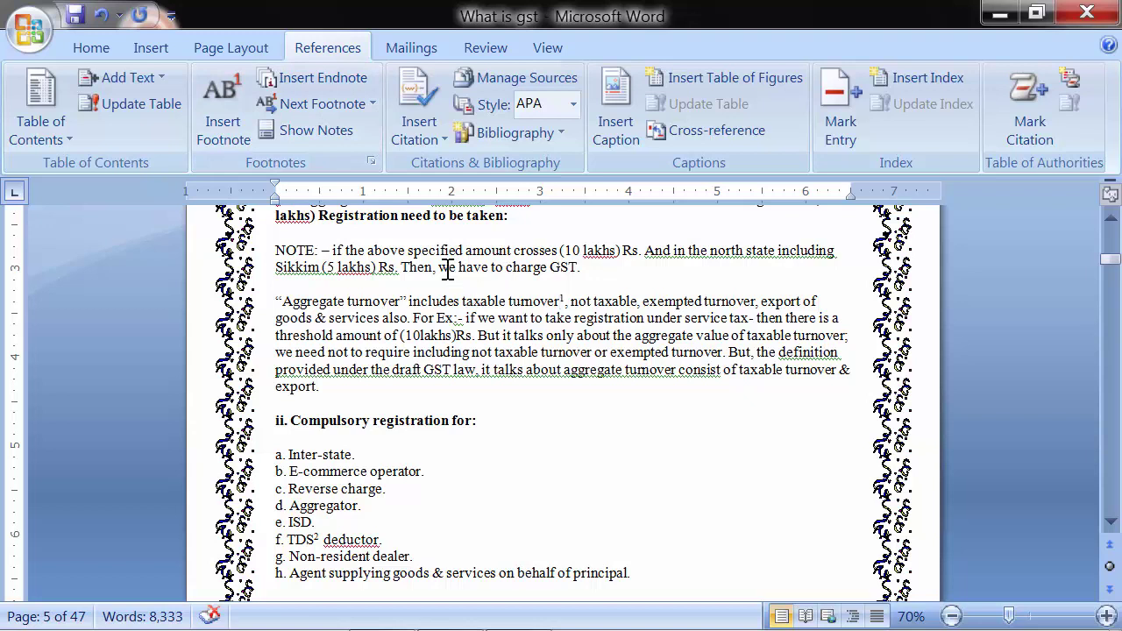
pyautogui.click(371, 105)
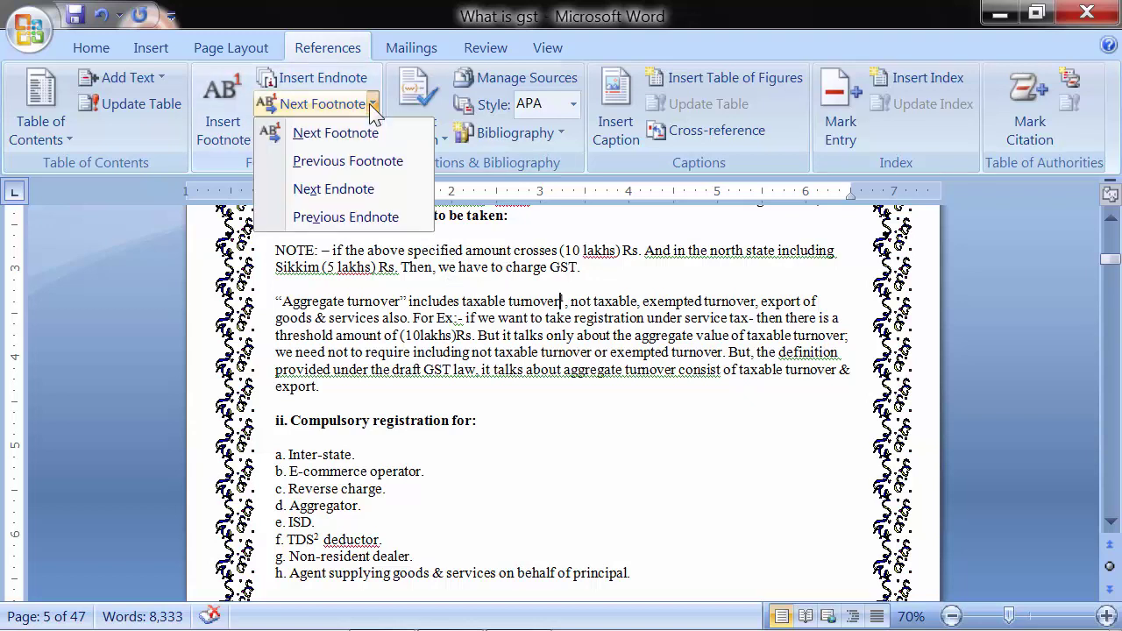
pyautogui.click(372, 132)
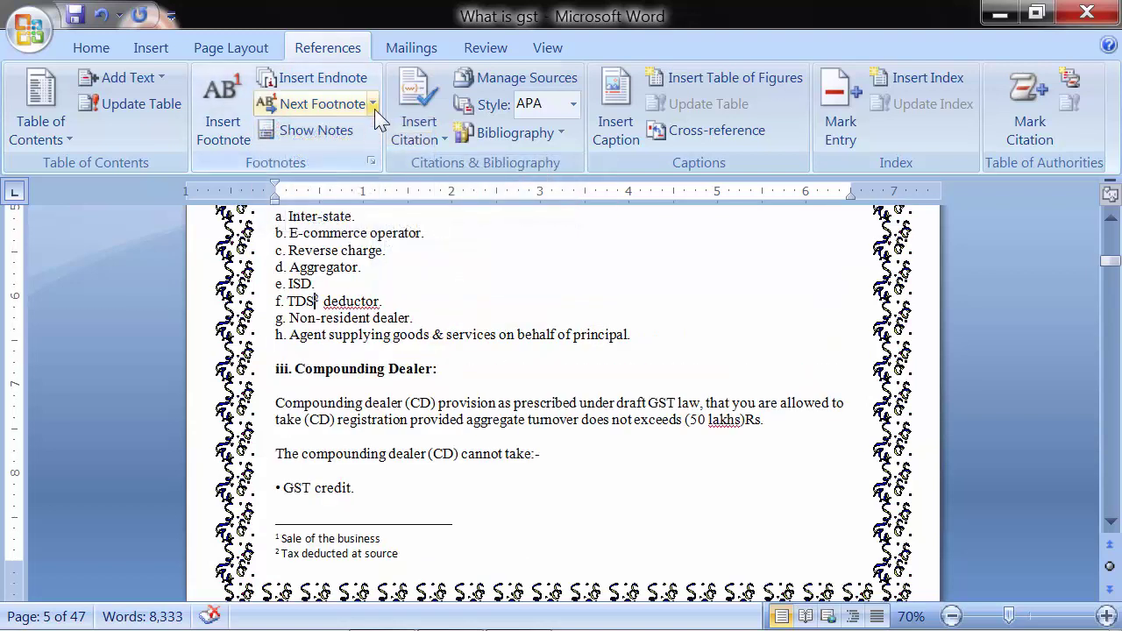
pyautogui.click(375, 109)
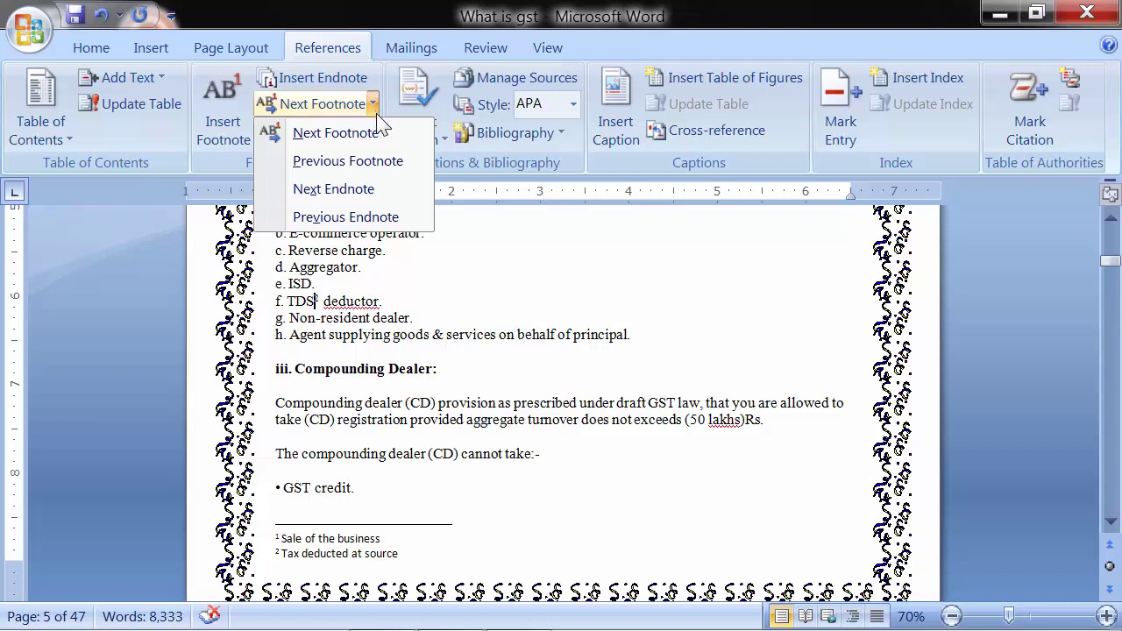
pyautogui.click(385, 168)
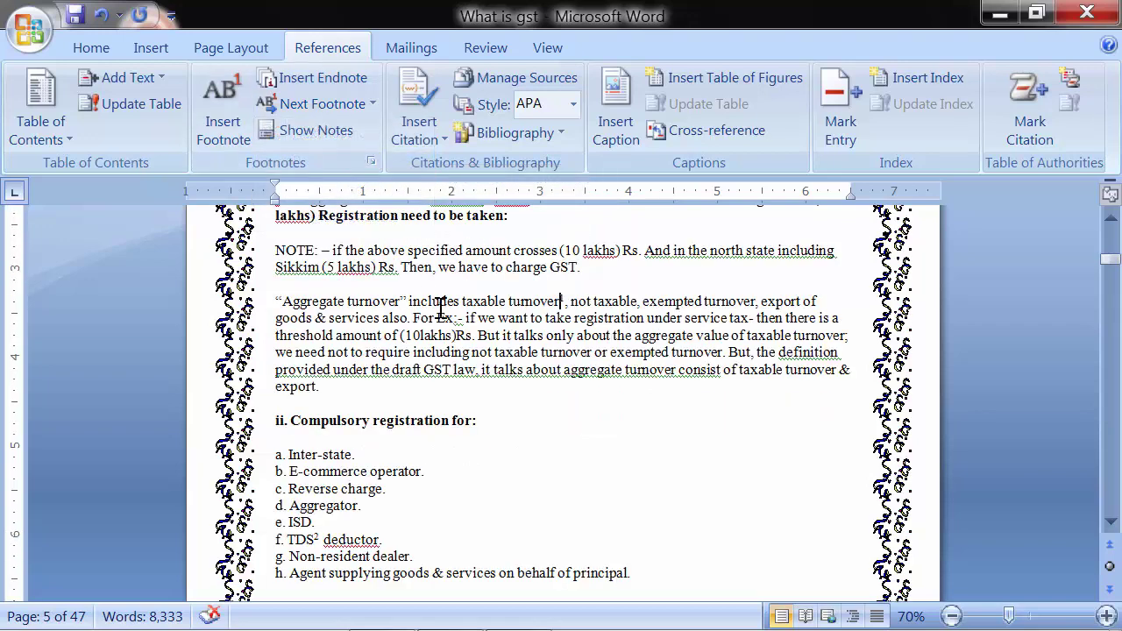
# Step: Move between footnotes 1 and 2 again, ending on footnote 2 at TDS
pyautogui.click(372, 109)
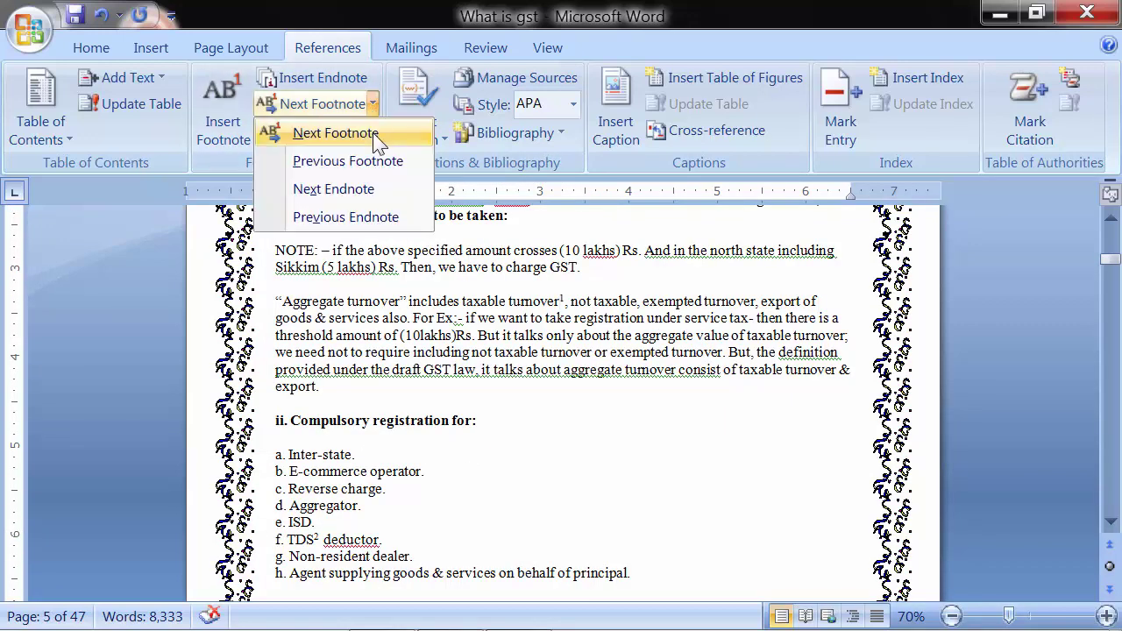
pyautogui.click(373, 132)
pyautogui.click(371, 104)
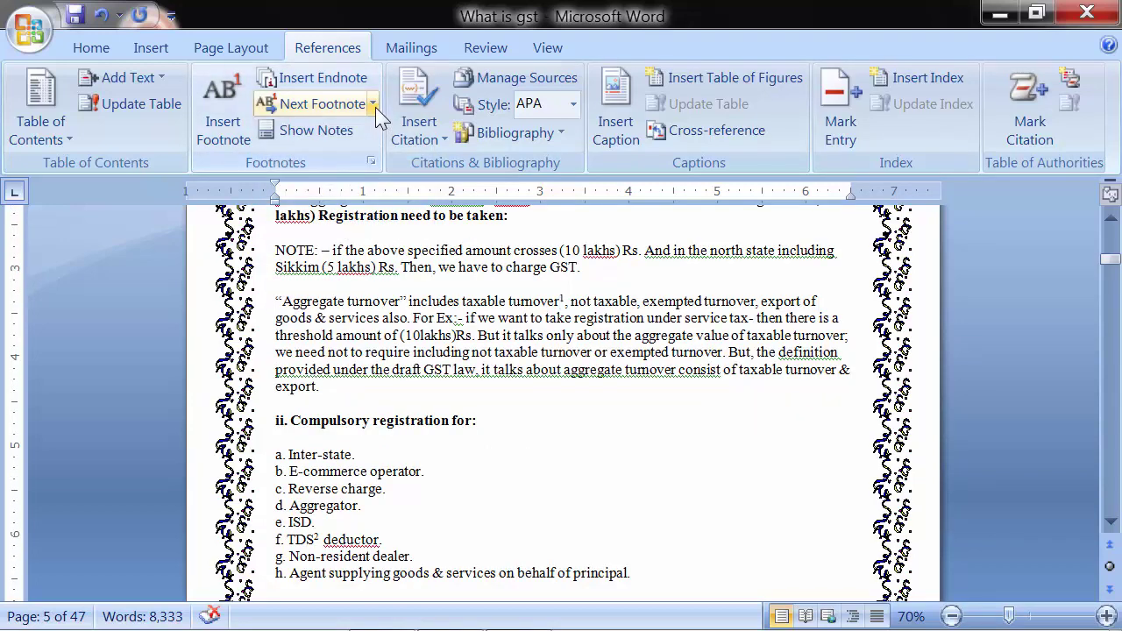
pyautogui.click(372, 104)
pyautogui.click(369, 134)
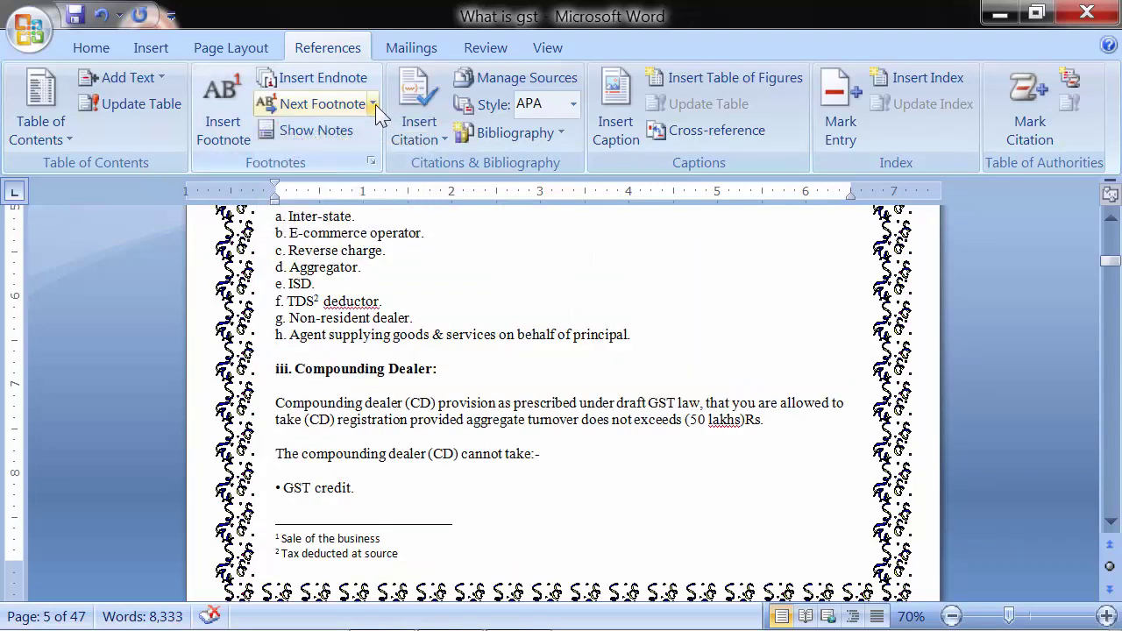
pyautogui.click(373, 105)
pyautogui.click(369, 161)
pyautogui.click(373, 104)
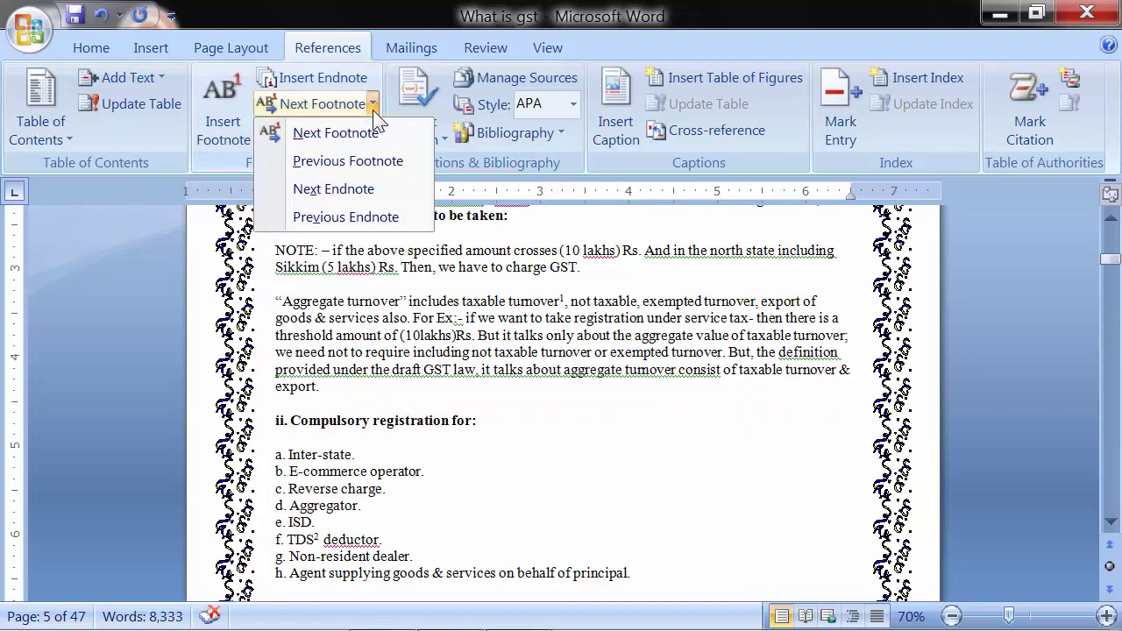
pyautogui.click(369, 133)
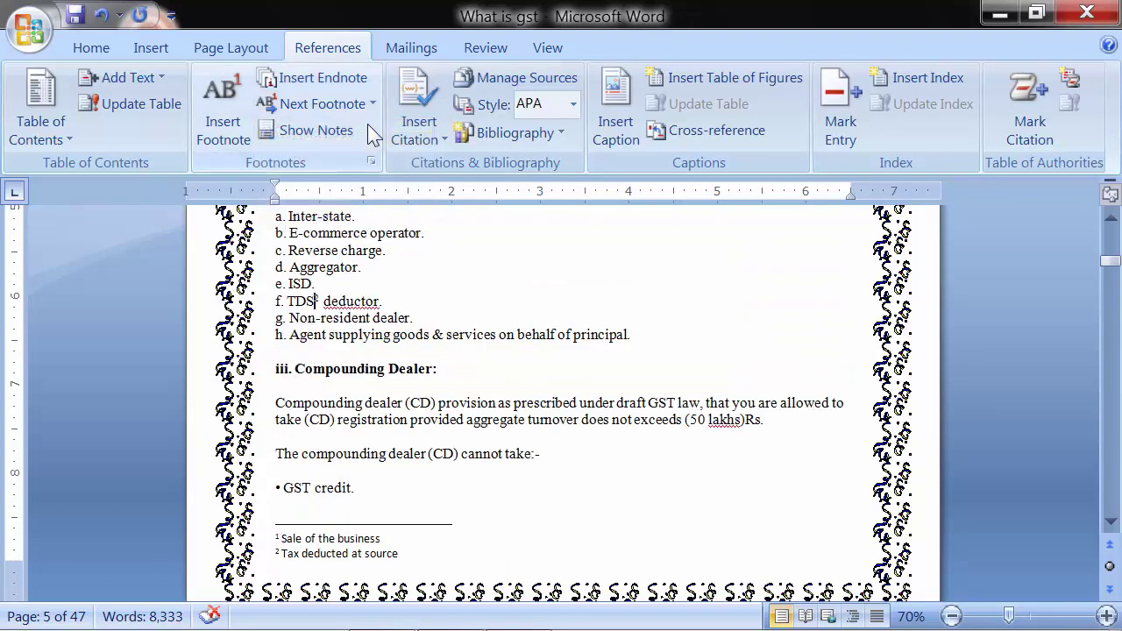
pyautogui.click(373, 104)
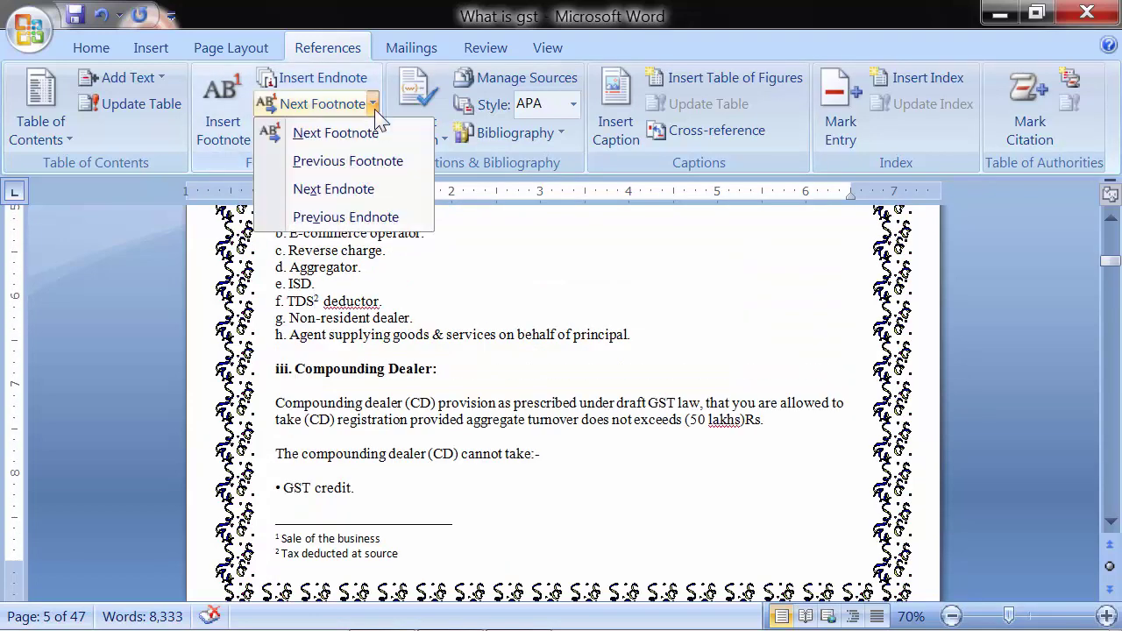
pyautogui.click(383, 283)
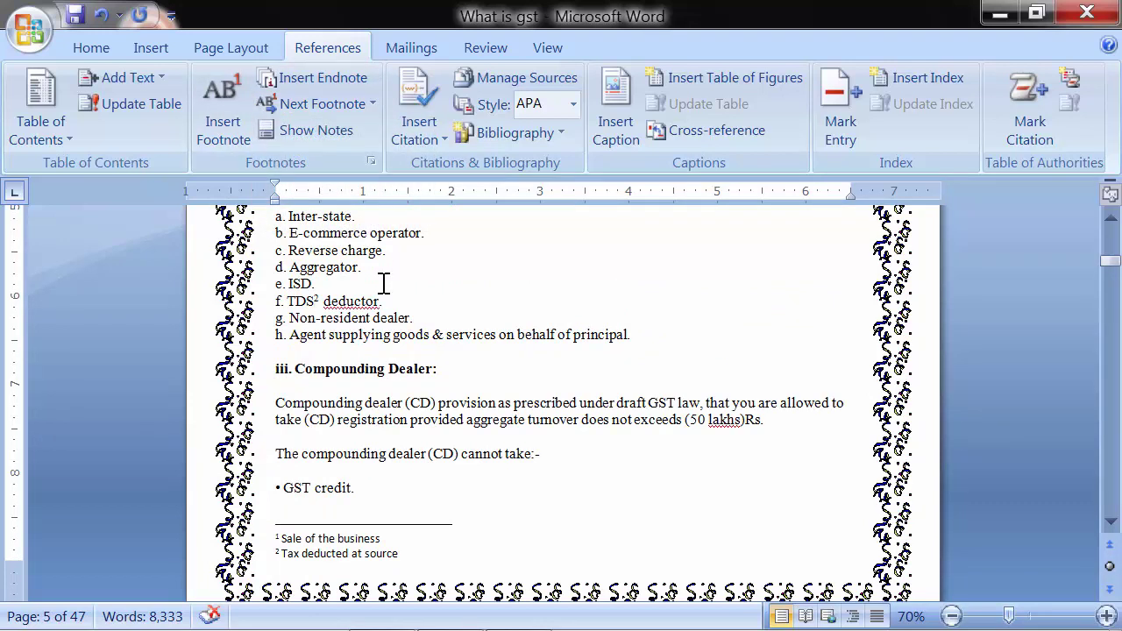
pyautogui.click(372, 105)
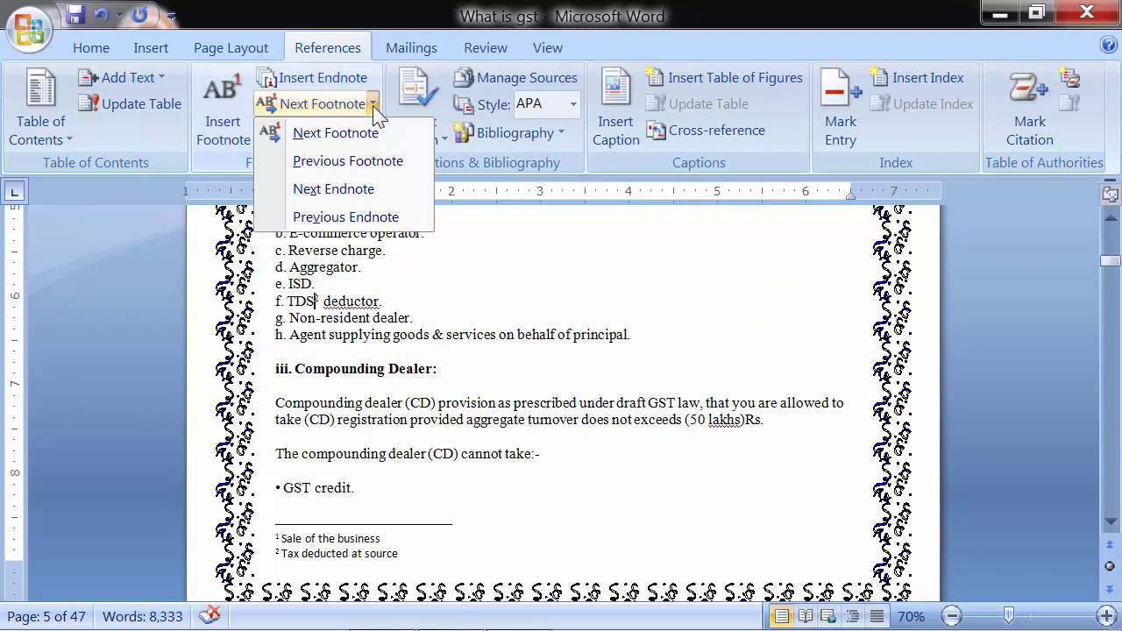
pyautogui.click(396, 288)
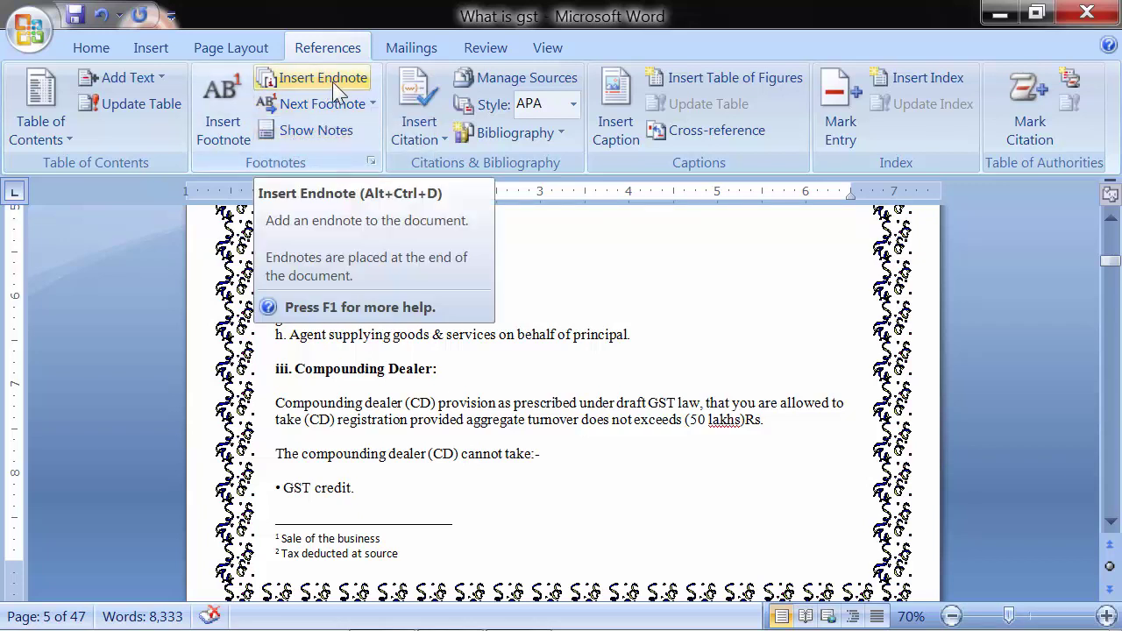
# Step: Scroll up to section 5 on page 4 and place the cursor right after 'chargeable'
pyautogui.scroll(-1, 380, 301)
pyautogui.scroll(-4, 386, 306)
pyautogui.scroll(3, 383, 303)
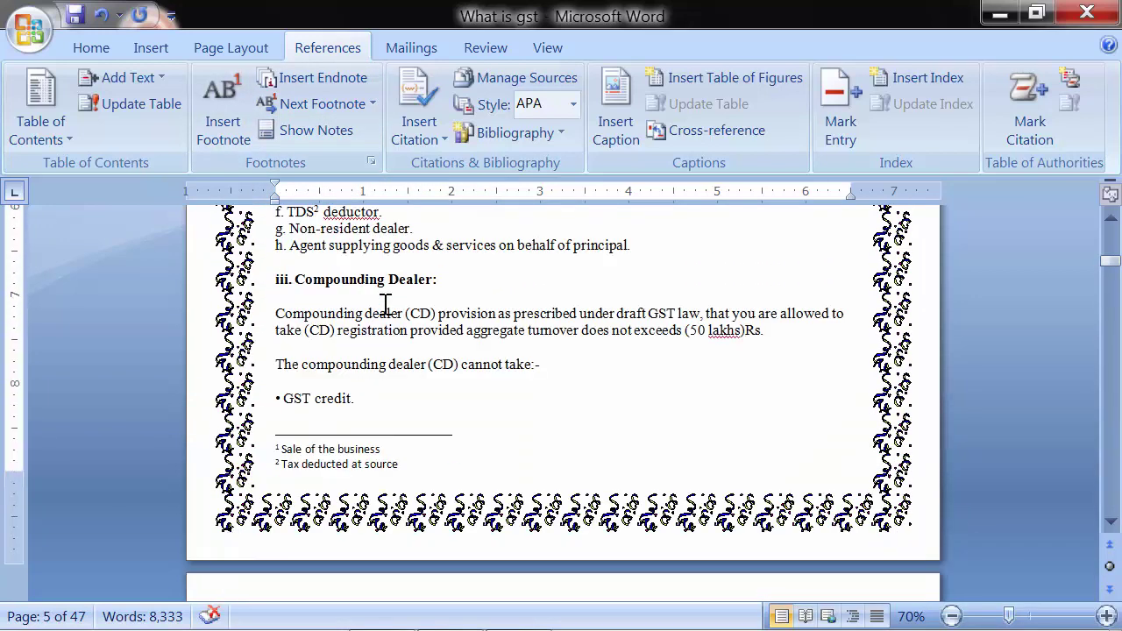
pyautogui.scroll(5, 385, 306)
pyautogui.scroll(3, 386, 306)
pyautogui.scroll(4, 386, 306)
pyautogui.scroll(1, 386, 306)
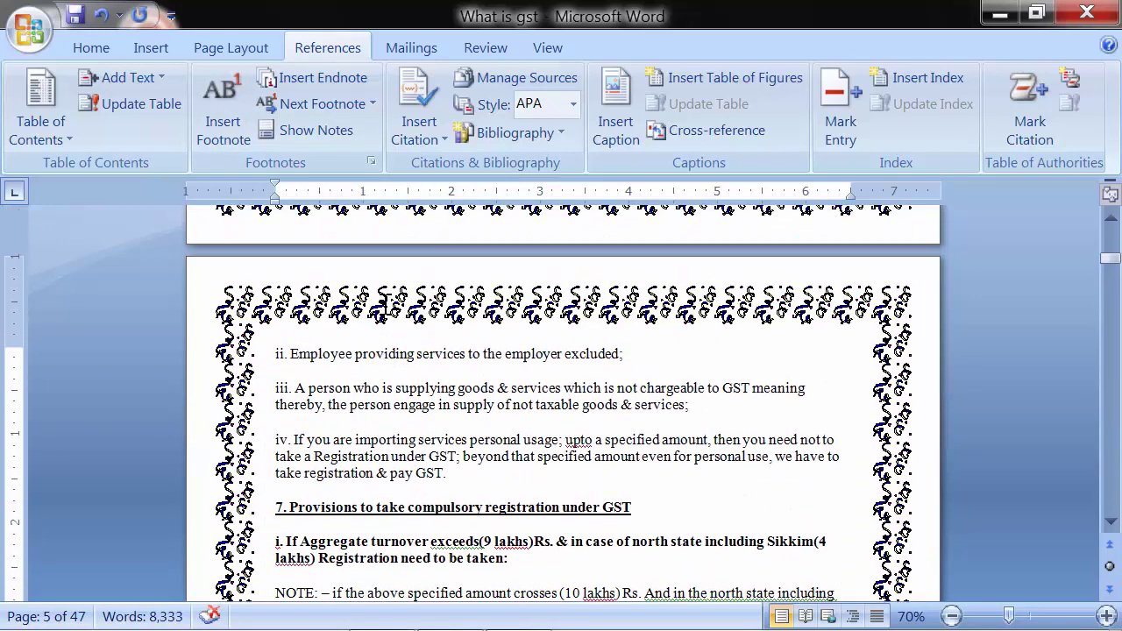
pyautogui.scroll(2, 385, 306)
pyautogui.scroll(1, 385, 306)
pyautogui.scroll(1, 386, 306)
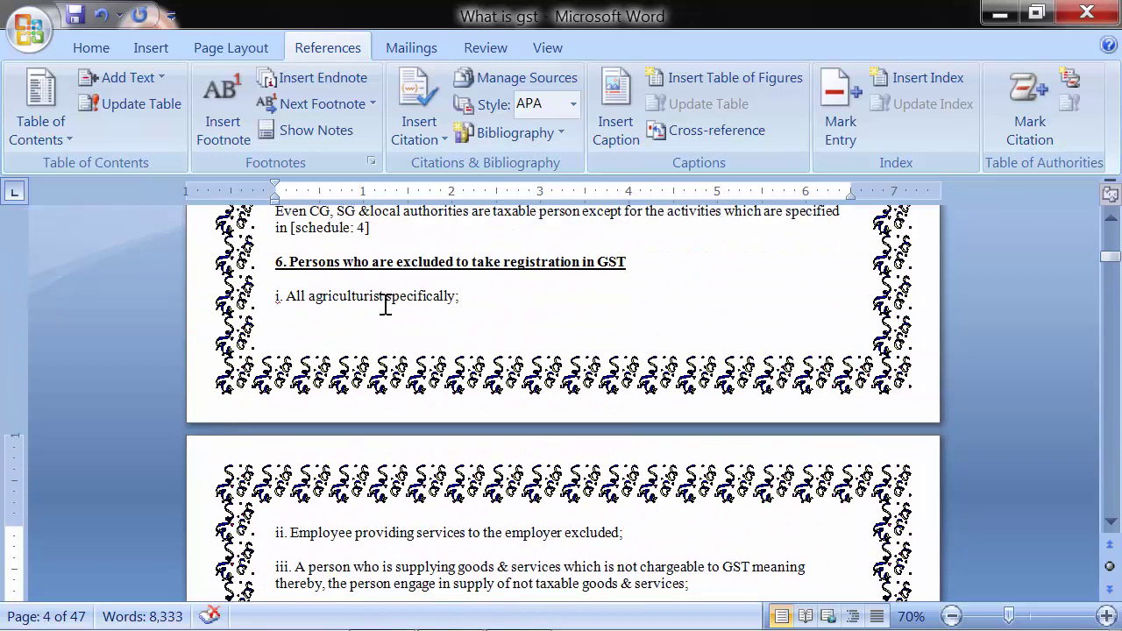
pyautogui.scroll(3, 386, 305)
pyautogui.scroll(1, 386, 306)
pyautogui.scroll(1, 386, 306)
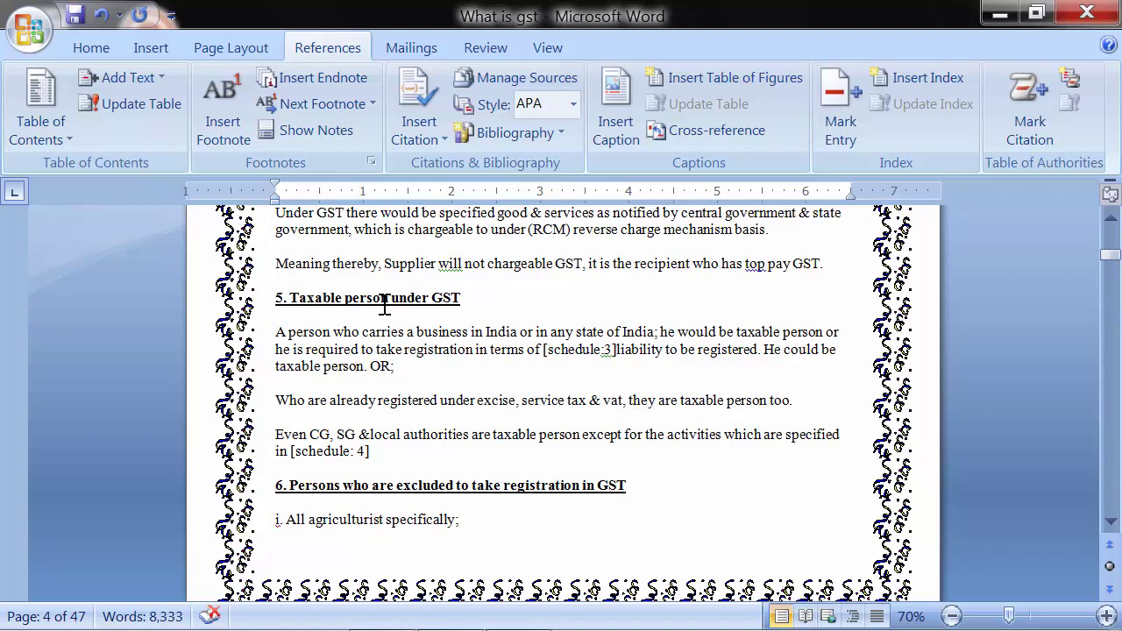
pyautogui.scroll(1, 383, 300)
pyautogui.click(472, 274)
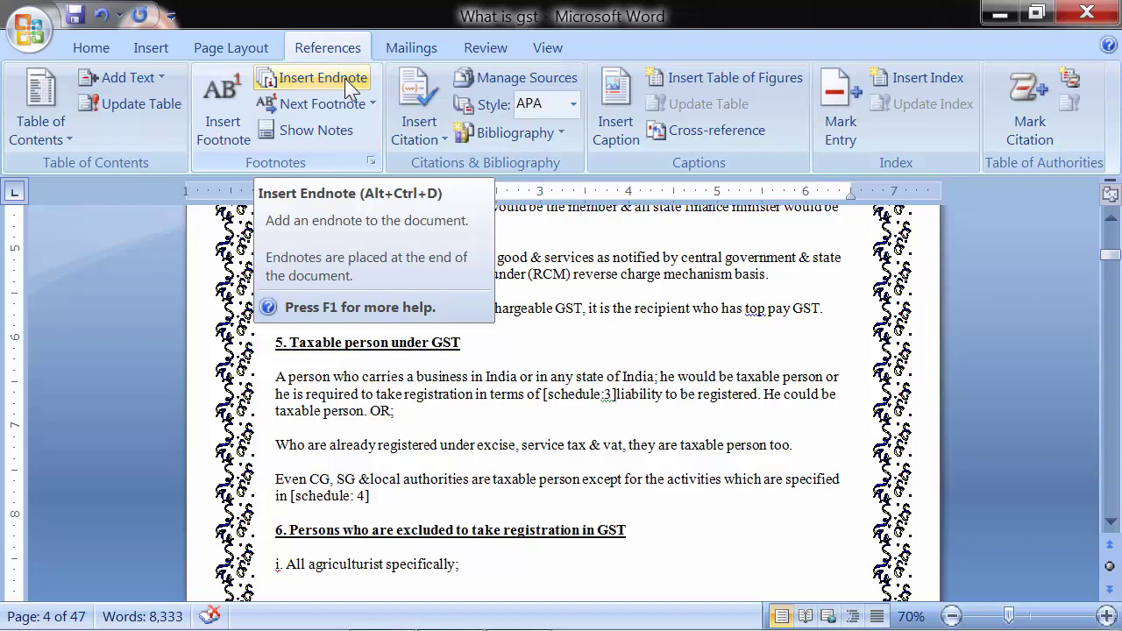
# Step: Insert an endnote after 'chargeable' reading 'When expenses charged to profit and loss account'
pyautogui.click(344, 78)
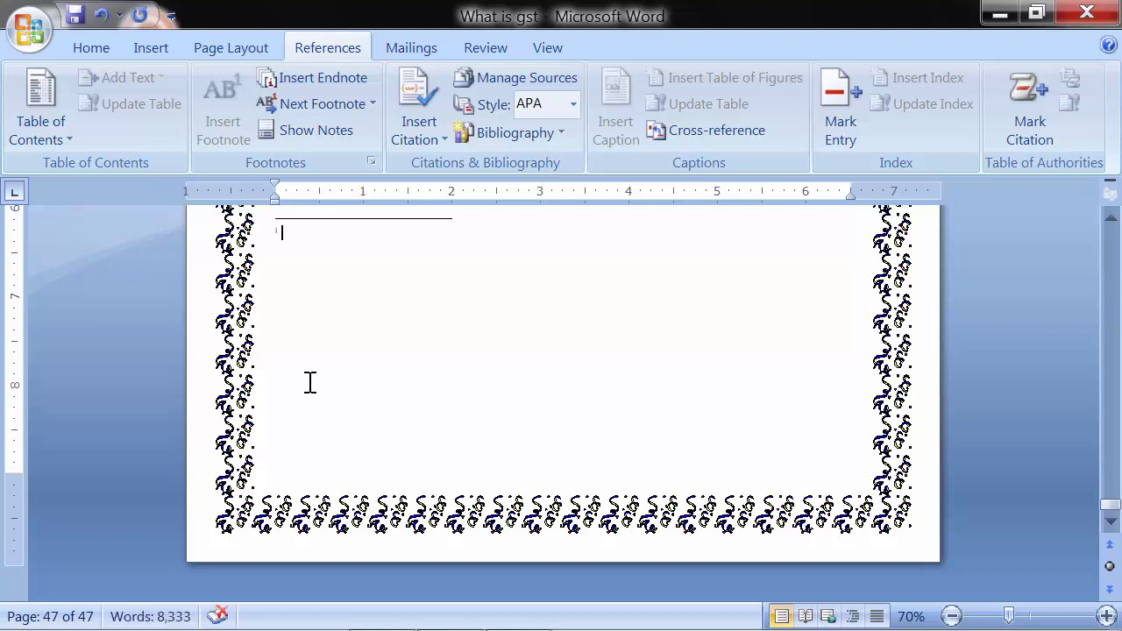
pyautogui.write('when e')
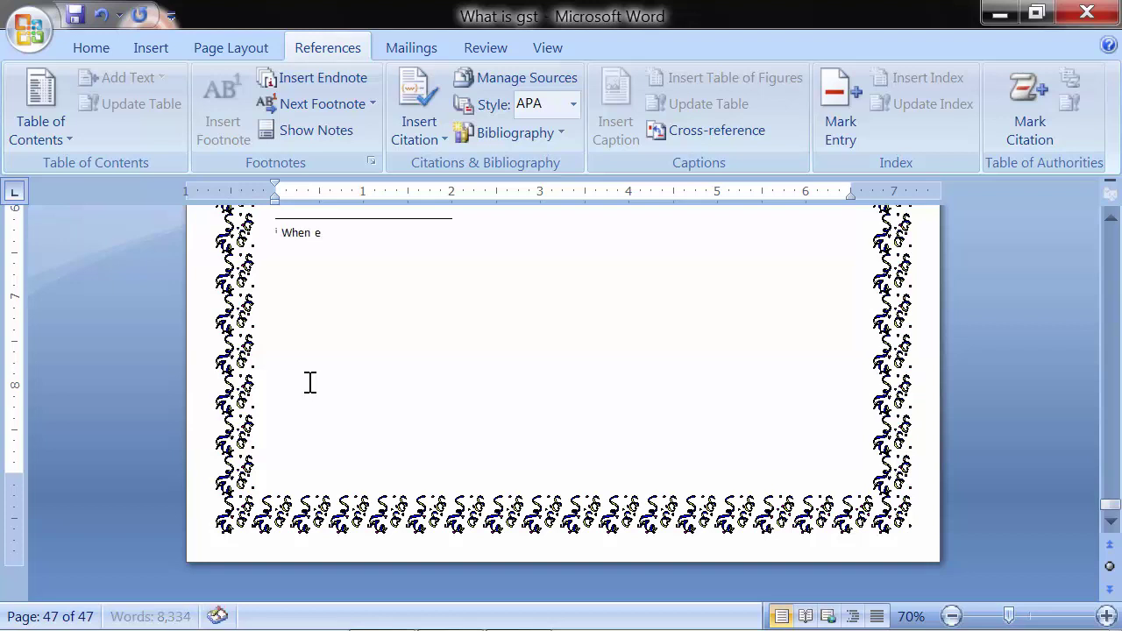
pyautogui.write('xpenses charge')
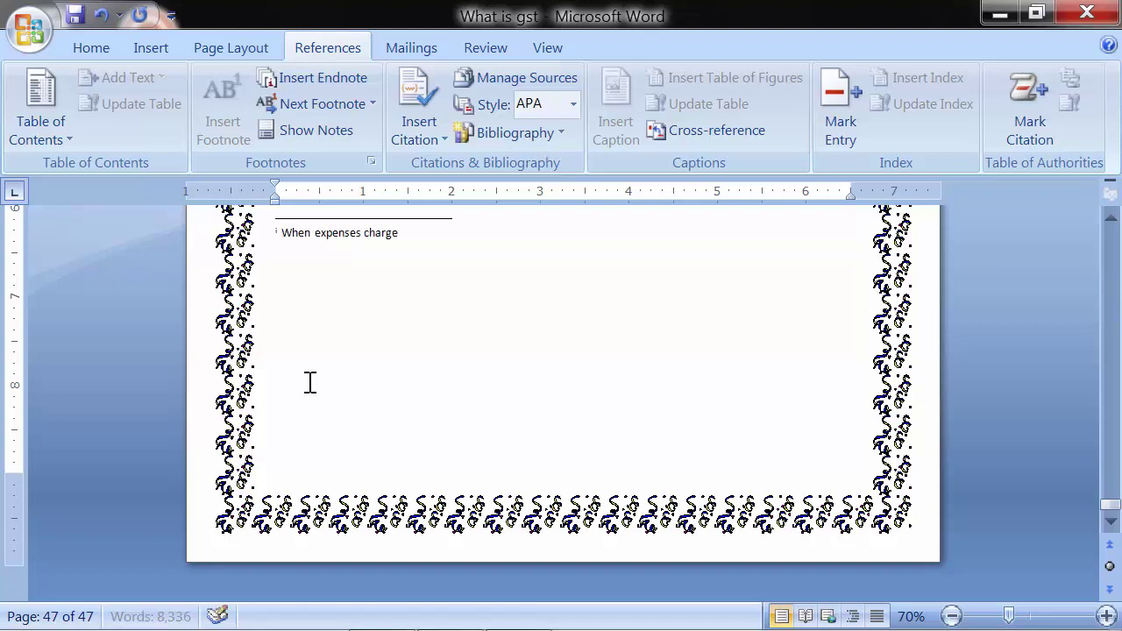
pyautogui.write('d to')
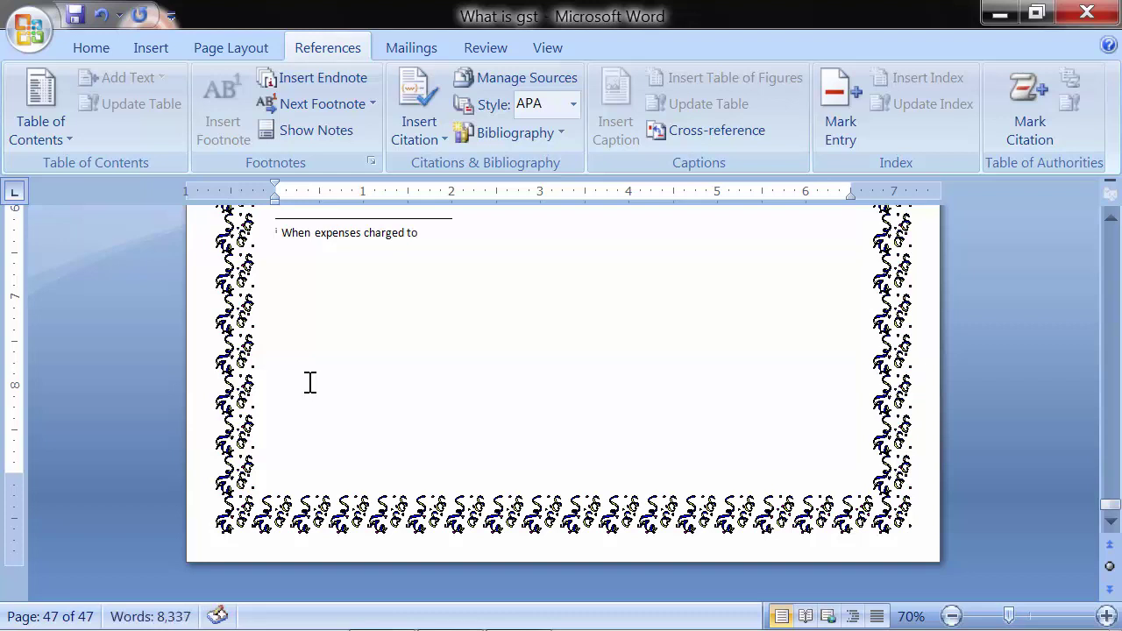
pyautogui.write(' para')
pyautogui.press('BackSpace')
pyautogui.press('BackSpace')
pyautogui.press('BackSpace')
pyautogui.write('rofit')
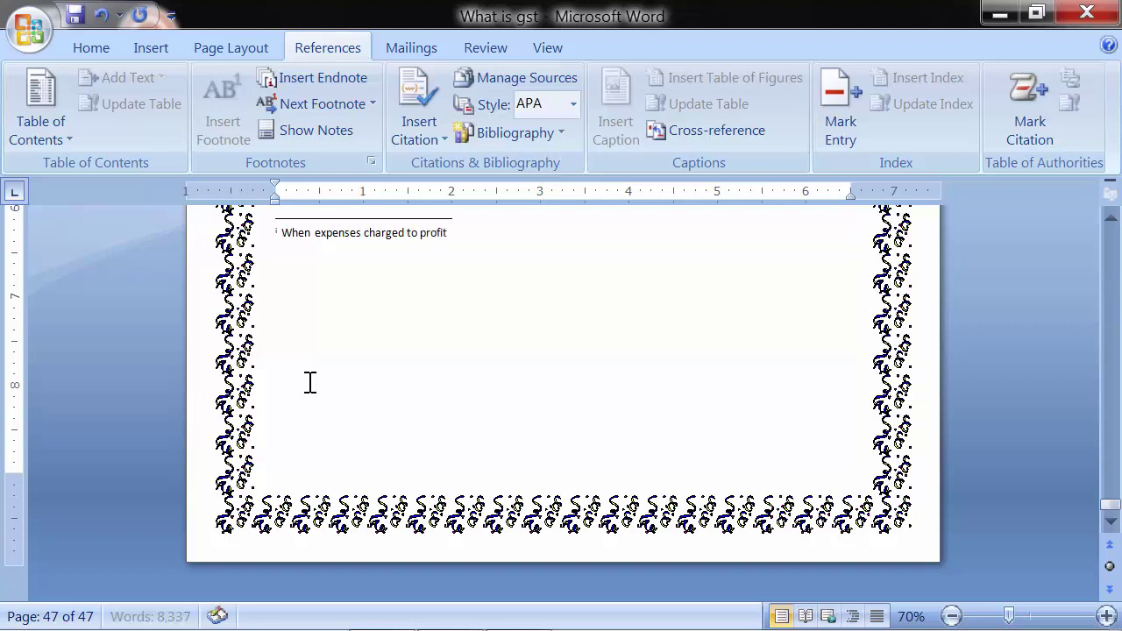
pyautogui.write(' and loss')
pyautogui.write(' account')
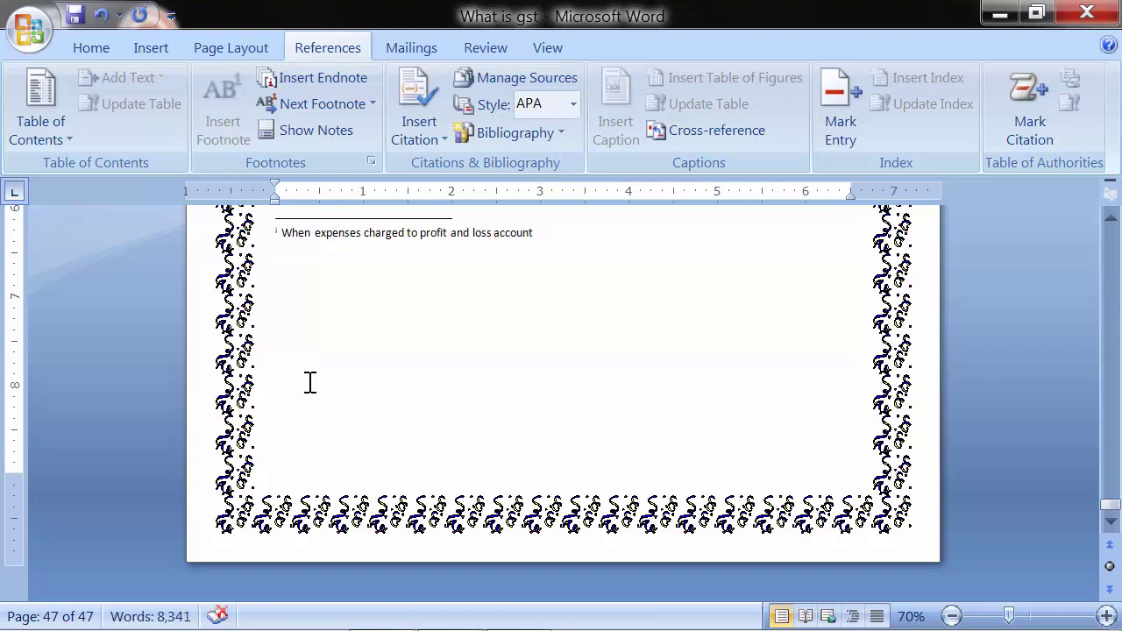
pyautogui.scroll(5, 239, 387)
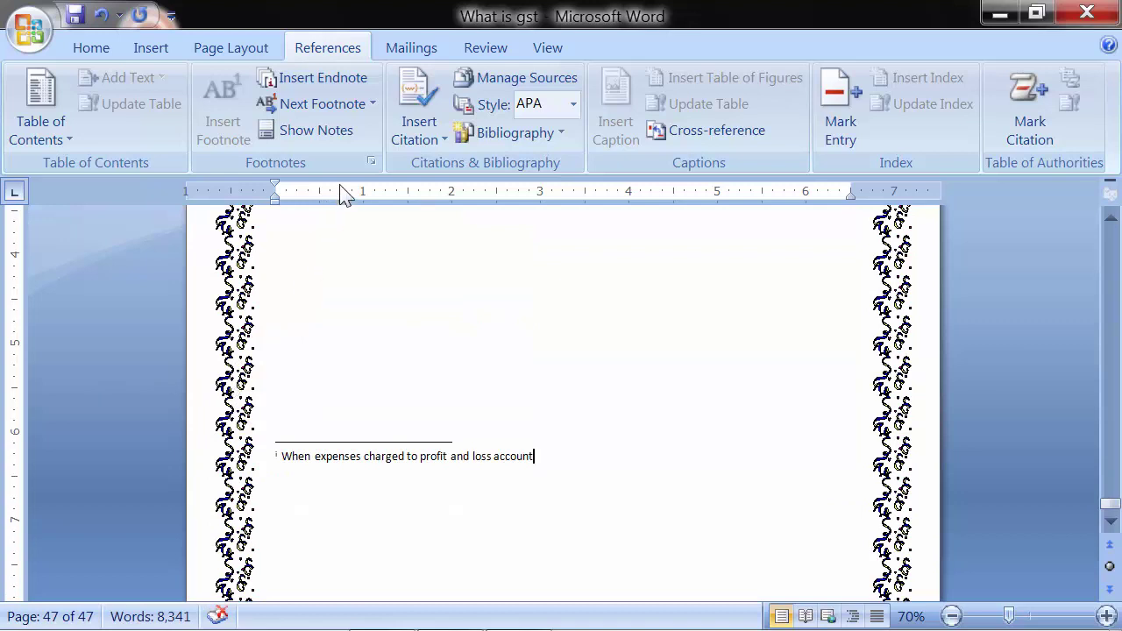
# Step: Jump to the previous endnote, then return to the opening topic list beginning 'What is gst'
pyautogui.click(372, 105)
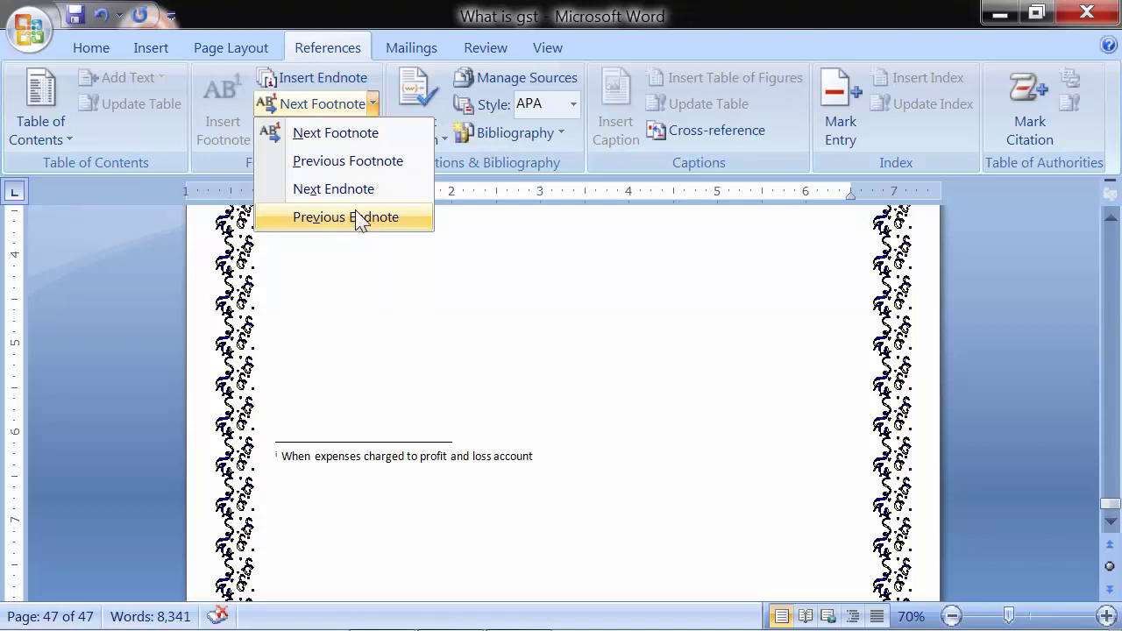
pyautogui.click(353, 217)
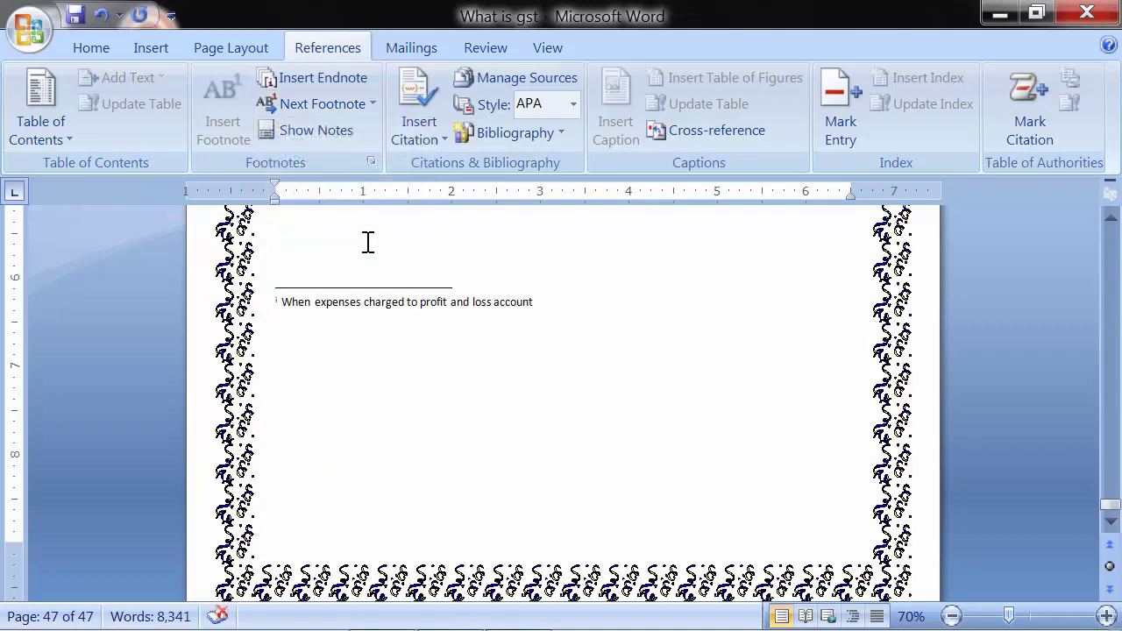
pyautogui.scroll(-5, 413, 301)
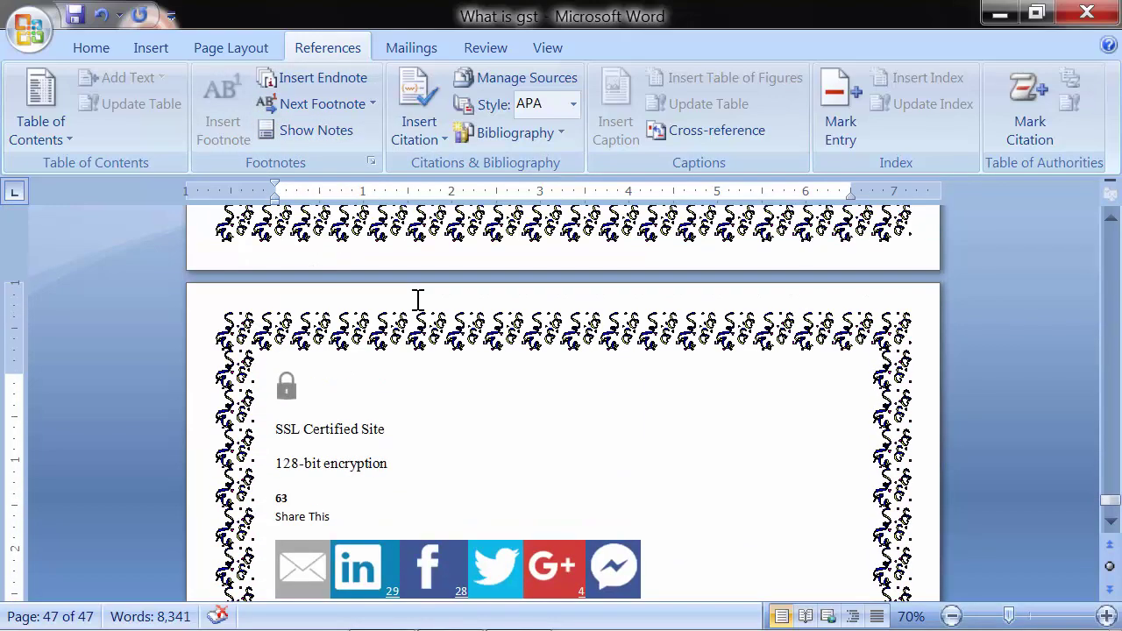
pyautogui.scroll(5, 418, 299)
pyautogui.scroll(3, 418, 300)
pyautogui.scroll(3, 418, 300)
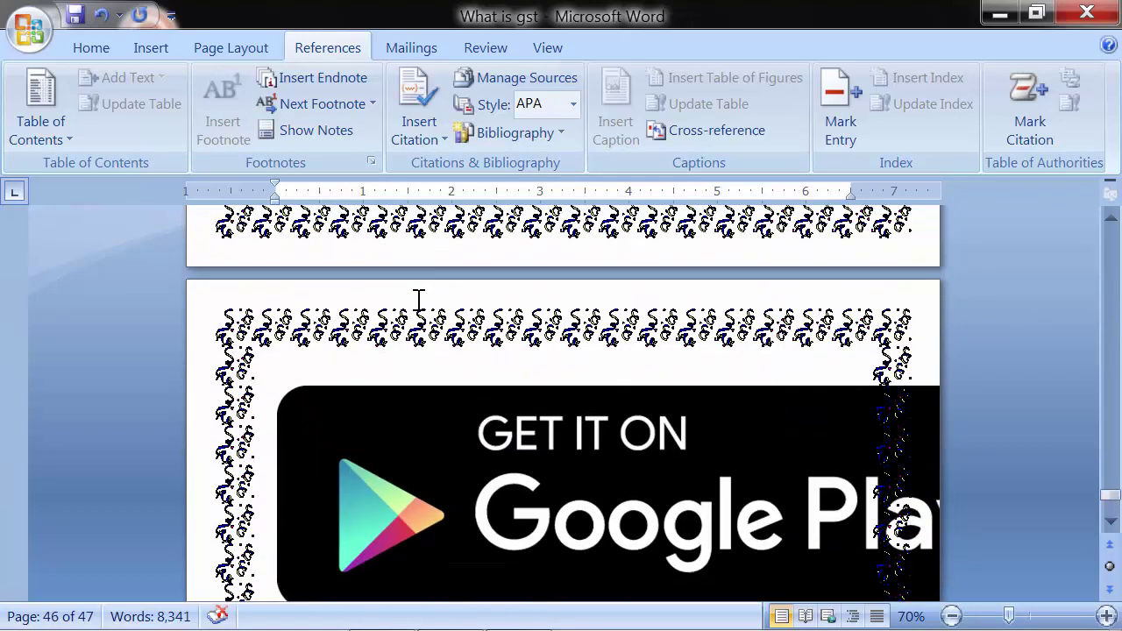
pyautogui.scroll(3, 418, 300)
pyautogui.scroll(5, 419, 299)
pyautogui.scroll(3, 418, 300)
pyautogui.scroll(3, 418, 300)
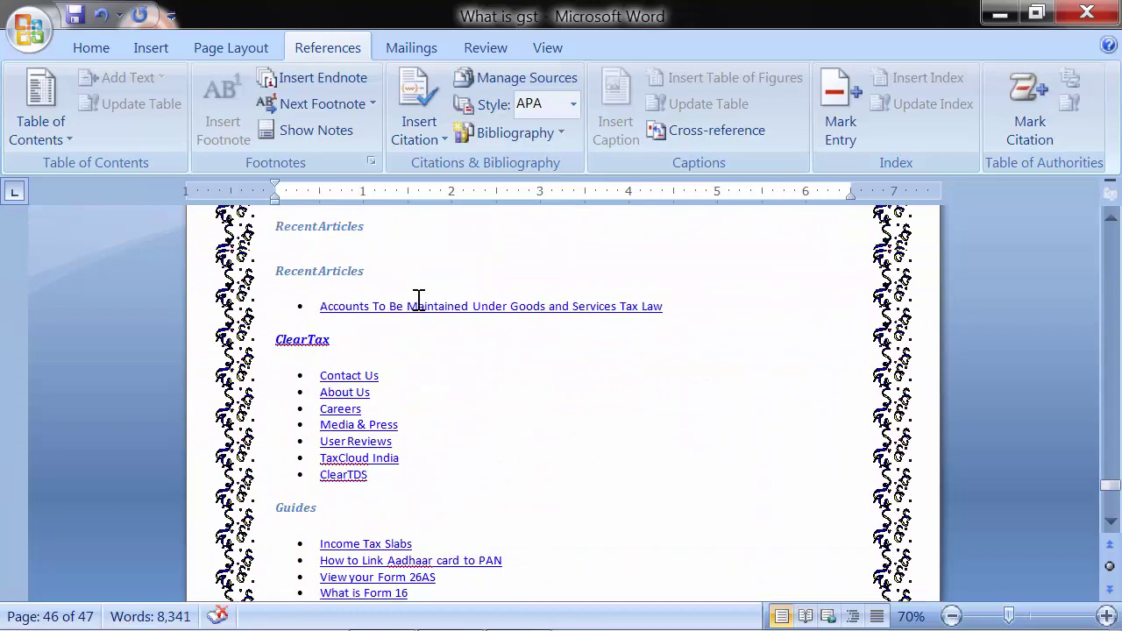
pyautogui.scroll(3, 418, 300)
pyautogui.scroll(5, 418, 300)
pyautogui.scroll(3, 418, 299)
pyautogui.scroll(3, 419, 300)
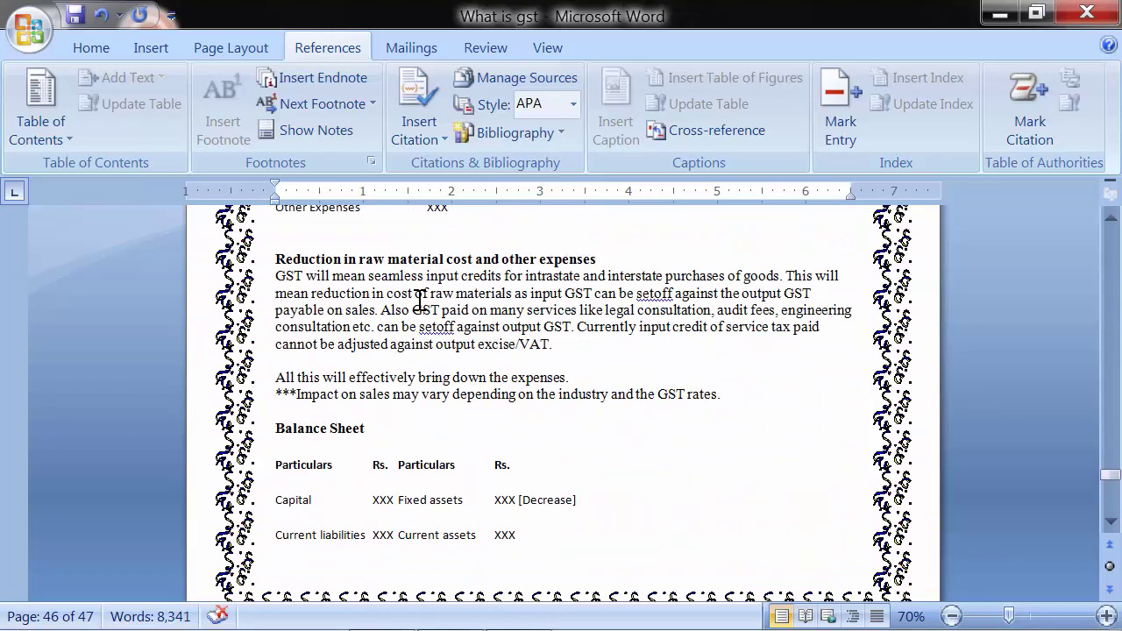
pyautogui.scroll(3, 418, 300)
pyautogui.scroll(5, 420, 301)
pyautogui.scroll(3, 419, 301)
pyautogui.scroll(3, 420, 301)
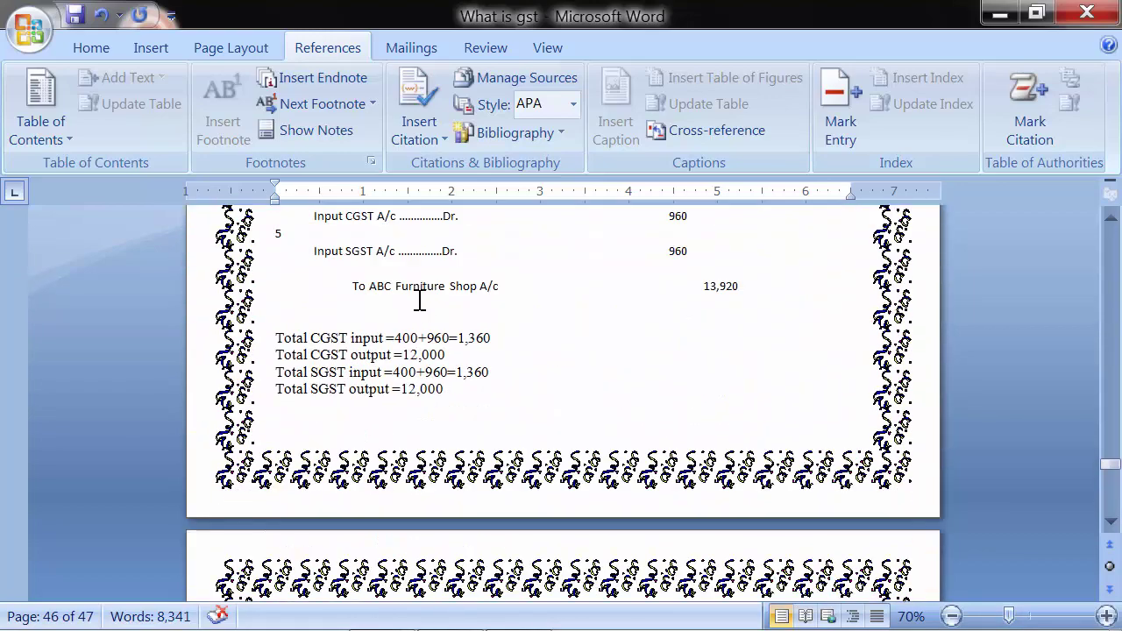
pyautogui.scroll(3, 420, 300)
pyautogui.scroll(3, 420, 300)
pyautogui.scroll(3, 420, 299)
pyautogui.scroll(3, 421, 300)
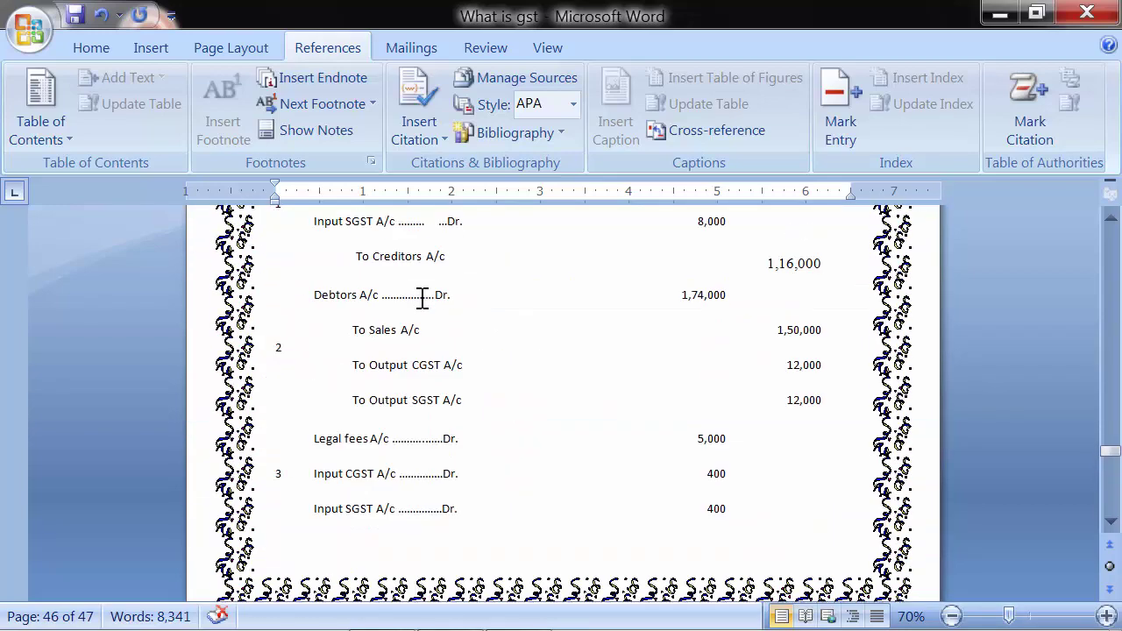
pyautogui.scroll(3, 422, 299)
pyautogui.scroll(3, 421, 299)
pyautogui.scroll(3, 422, 299)
pyautogui.scroll(3, 421, 299)
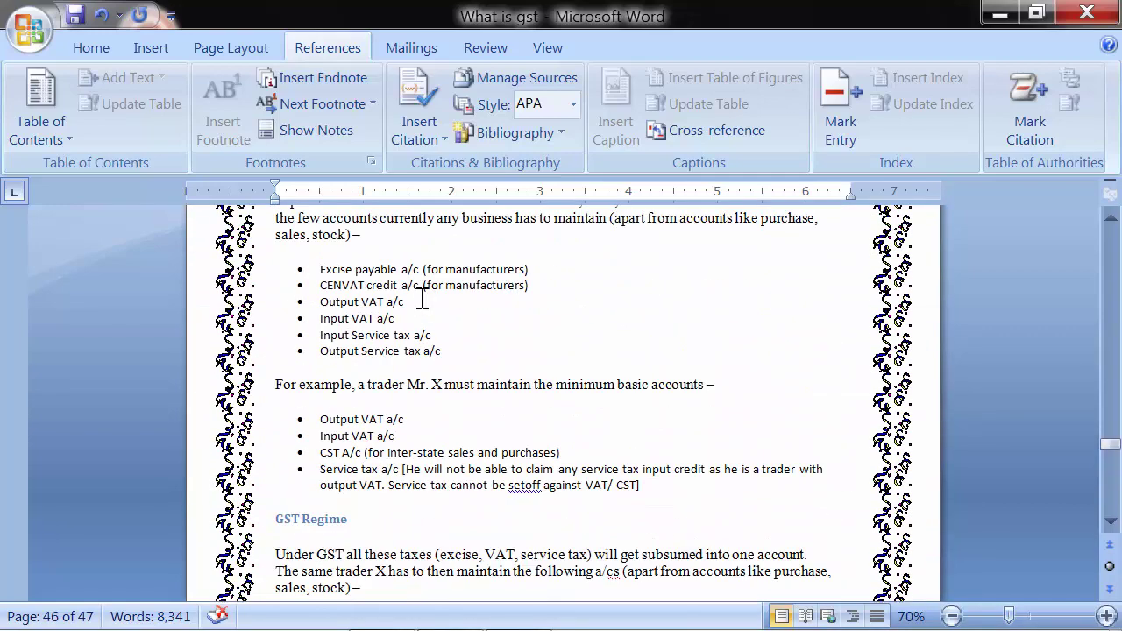
pyautogui.scroll(3, 422, 299)
pyautogui.scroll(3, 422, 298)
pyautogui.scroll(3, 422, 298)
pyautogui.scroll(3, 422, 298)
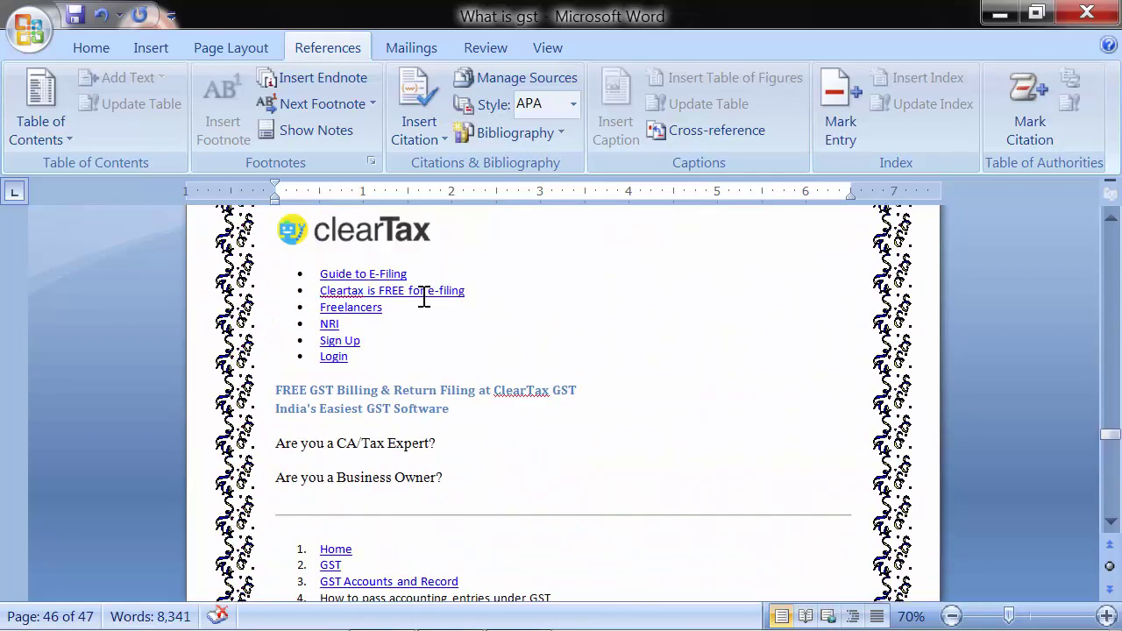
pyautogui.scroll(3, 423, 298)
pyautogui.scroll(3, 423, 298)
pyautogui.scroll(3, 423, 298)
pyautogui.scroll(3, 423, 298)
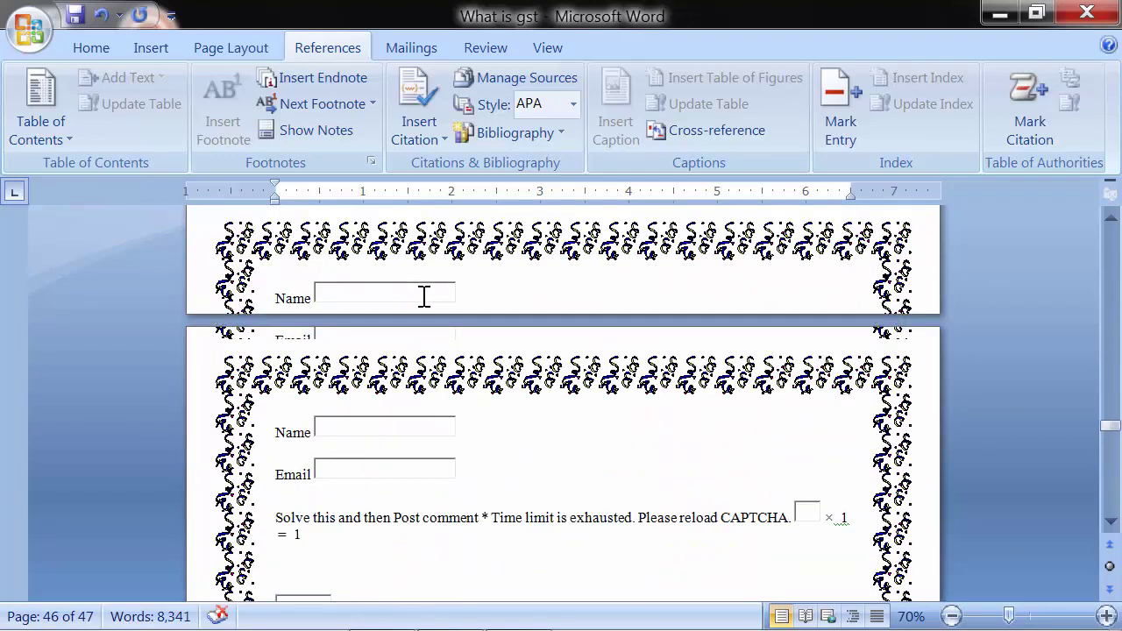
pyautogui.scroll(3, 423, 299)
pyautogui.scroll(3, 423, 298)
pyautogui.scroll(3, 425, 271)
pyautogui.scroll(3, 422, 296)
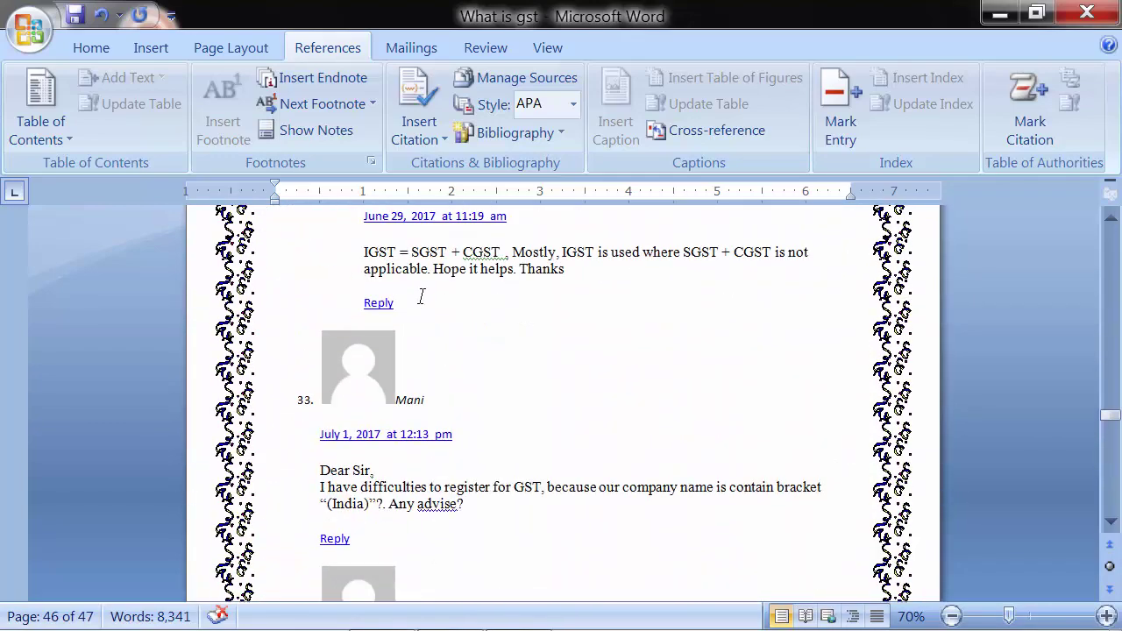
pyautogui.moveTo(1110, 415); pyautogui.dragTo(1110, 233)
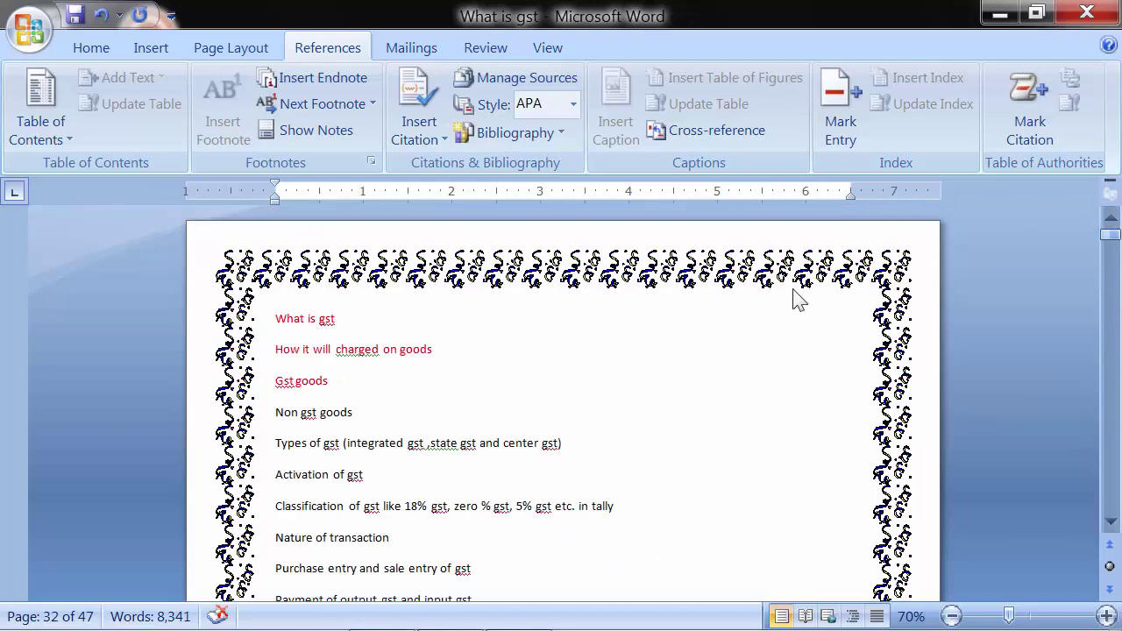
# Step: From the document's start, use Next Endnote to reach the endnote mark after 'chargeable'
pyautogui.click(274, 317)
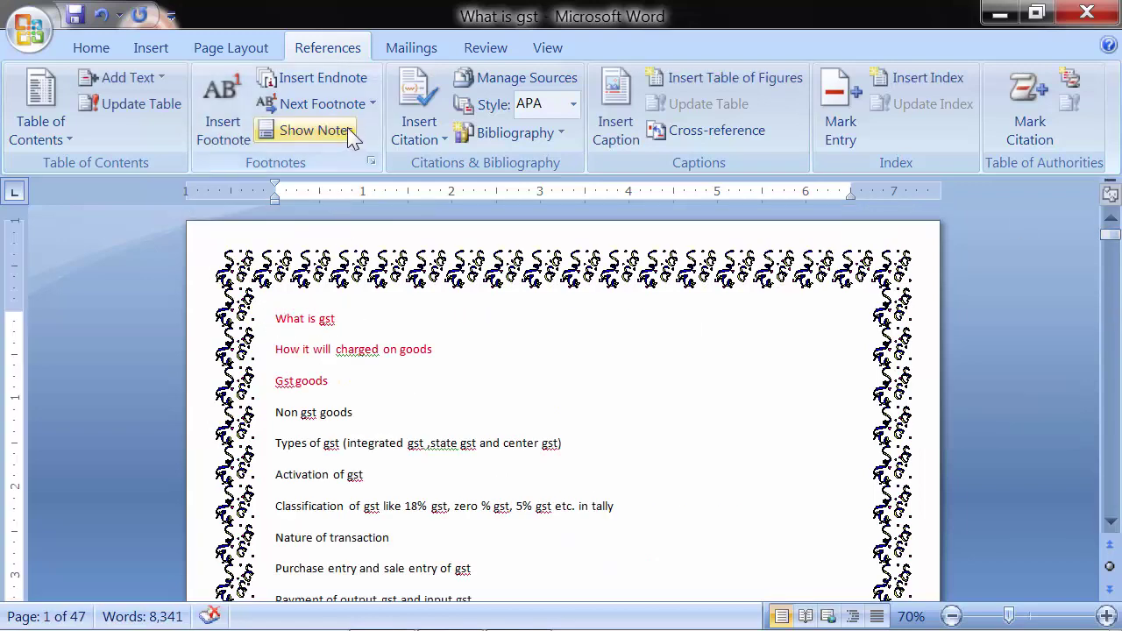
pyautogui.click(373, 104)
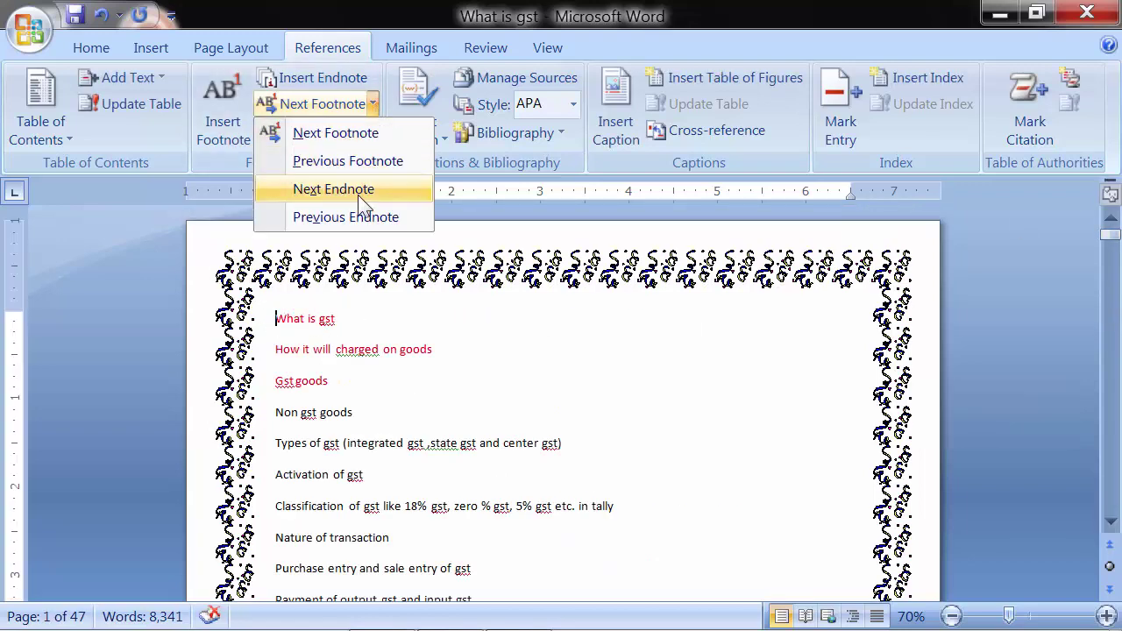
pyautogui.click(333, 189)
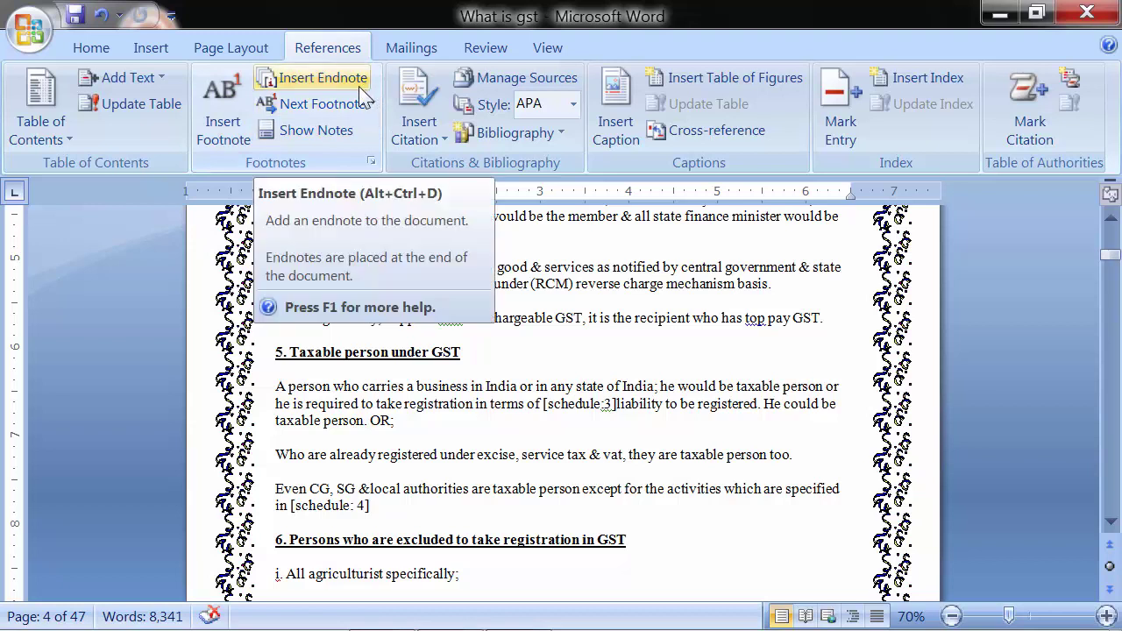
pyautogui.click(227, 129)
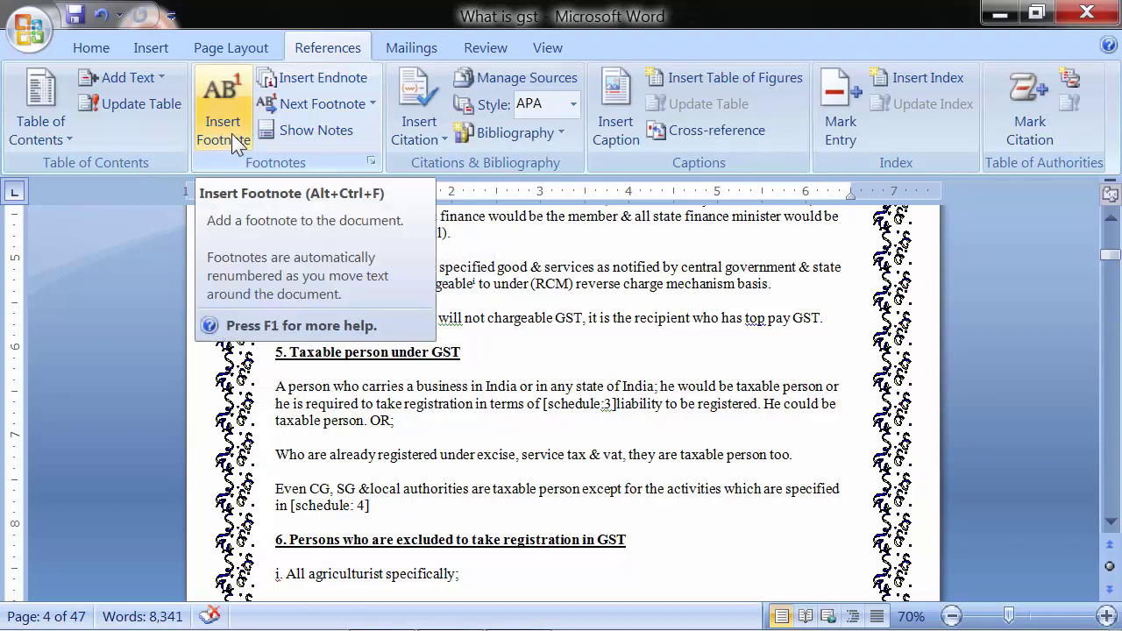